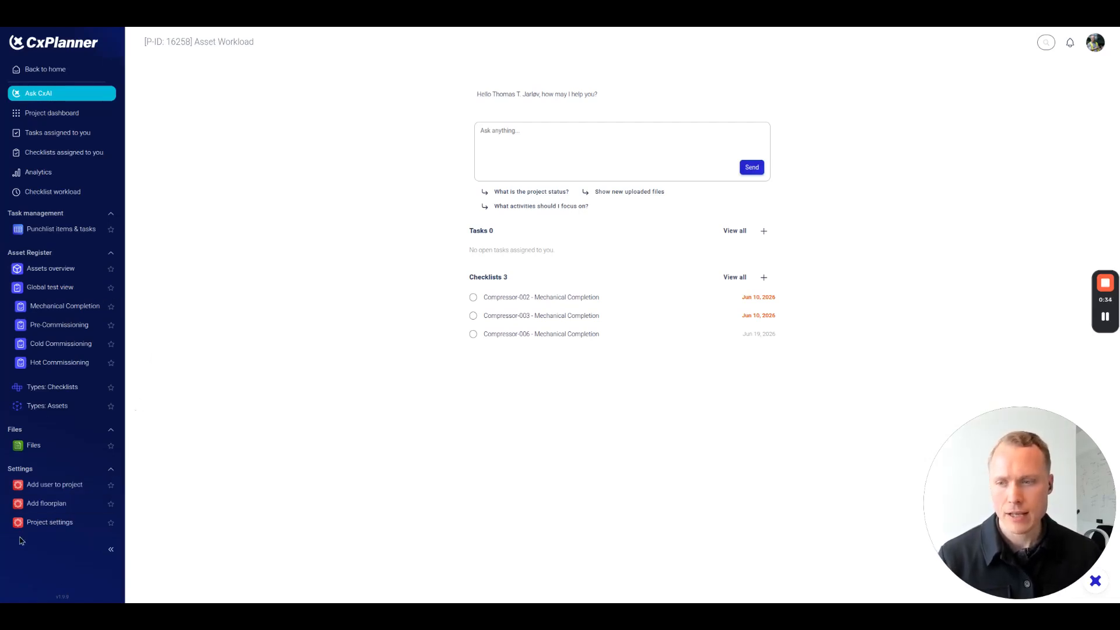
# - Enable the Asset documents matrix module in the project settings and reload the project to apply it
pyautogui.click(42, 527)
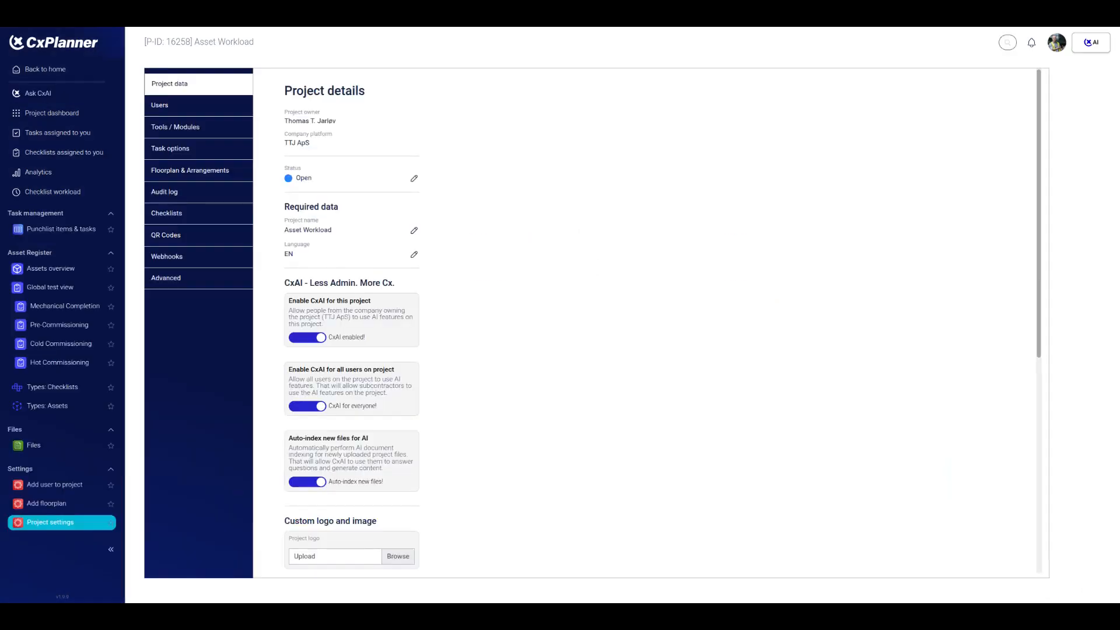
pyautogui.click(187, 127)
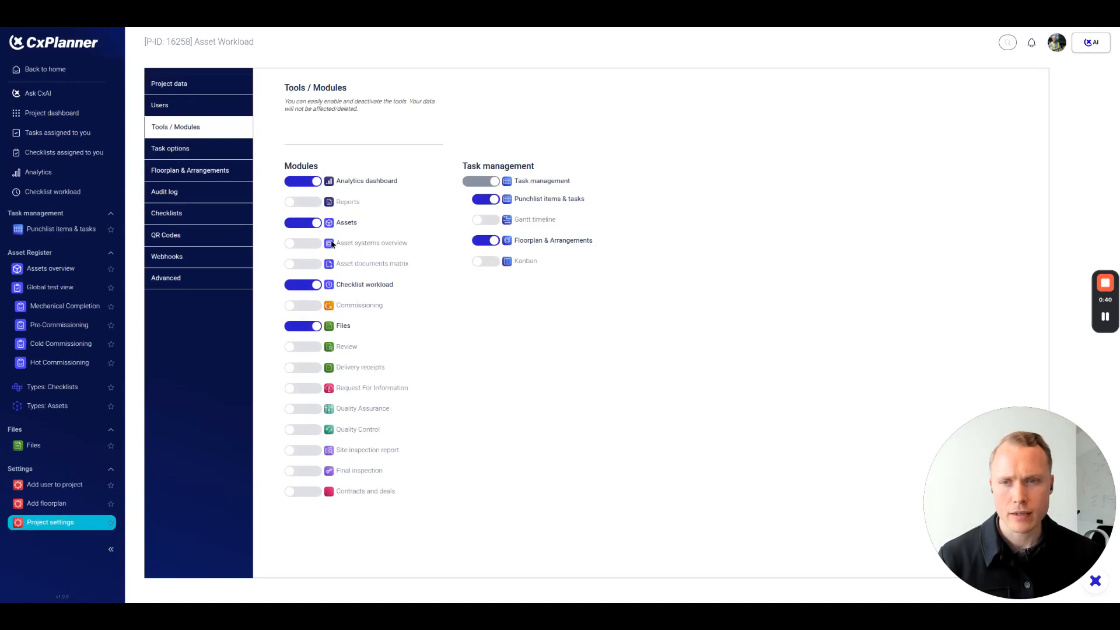
pyautogui.doubleClick(345, 263)
pyautogui.tripleClick(345, 263)
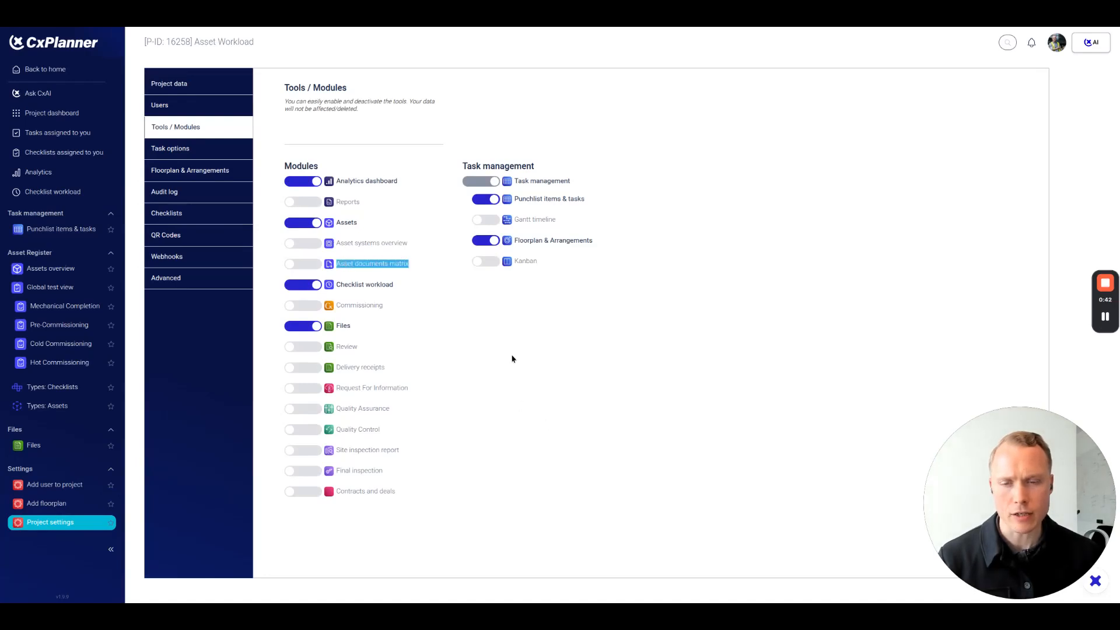
pyautogui.click(304, 264)
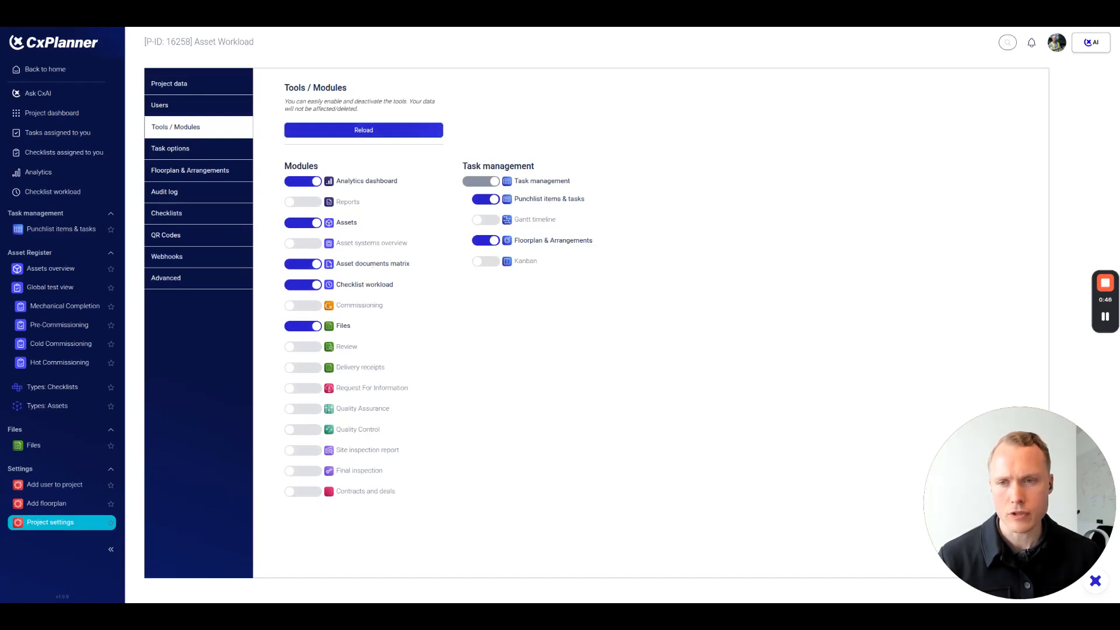
pyautogui.click(429, 133)
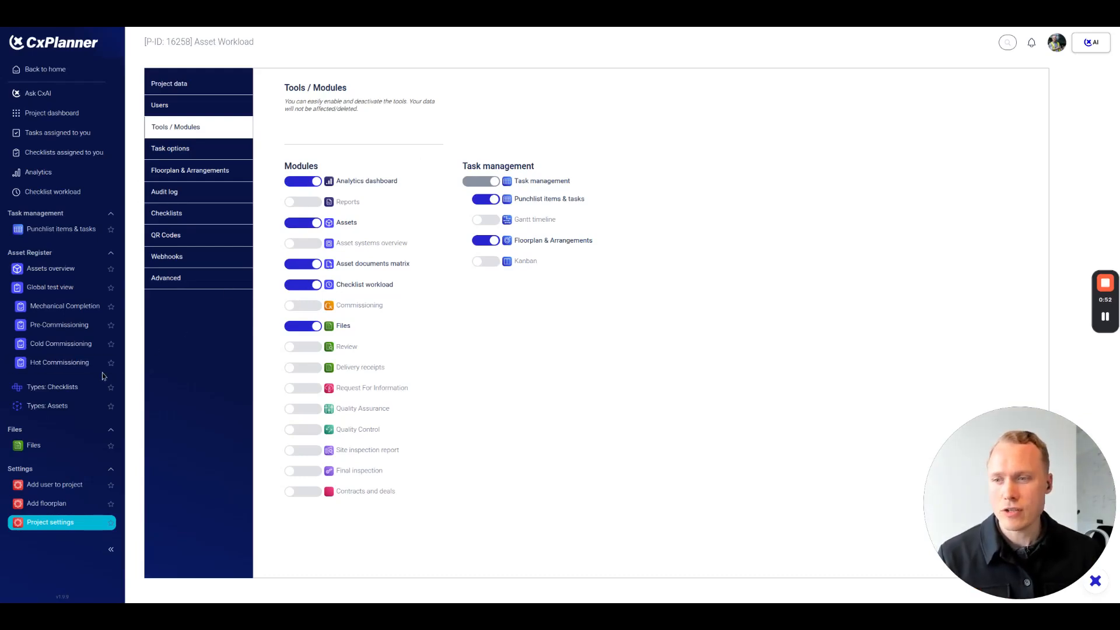
# - Add a document group named PID to the Compressor asset type
pyautogui.click(42, 411)
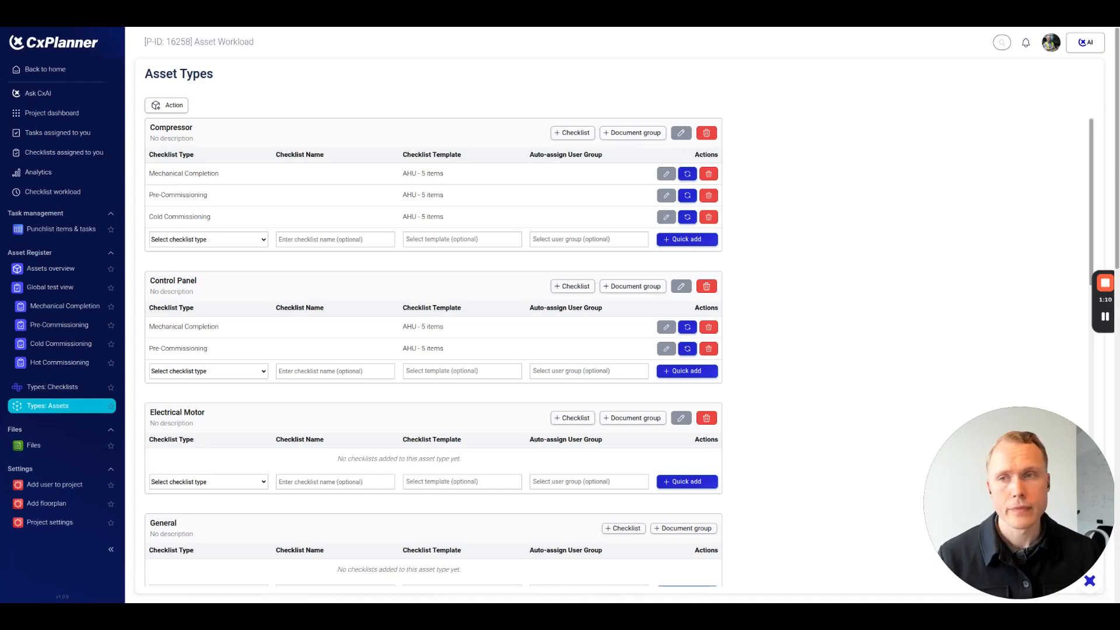
pyautogui.doubleClick(177, 128)
pyautogui.click(248, 138)
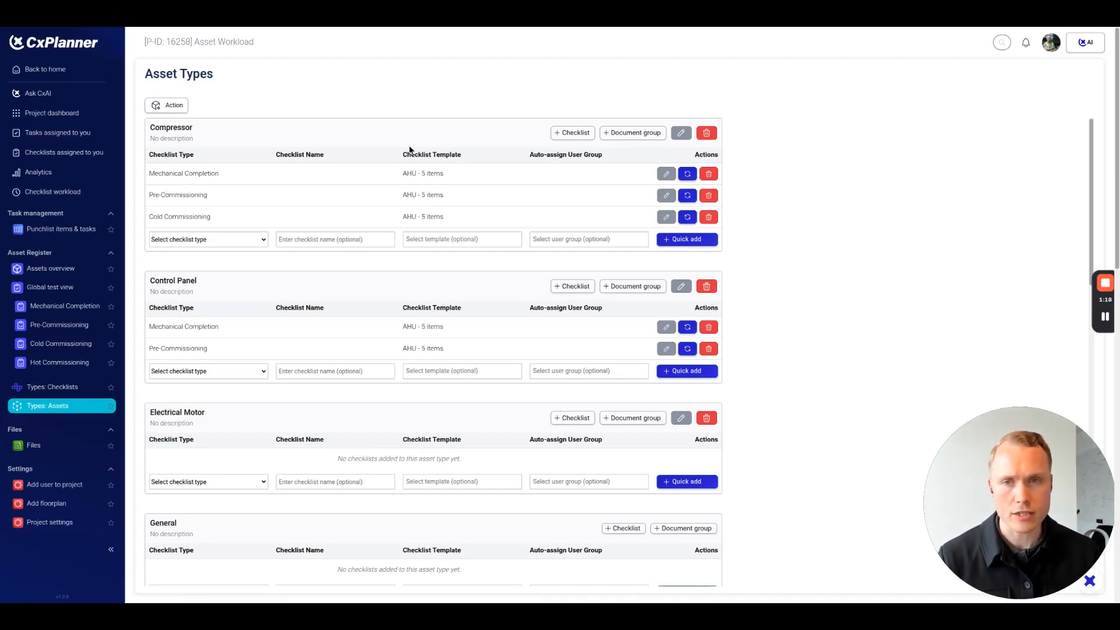
pyautogui.click(643, 135)
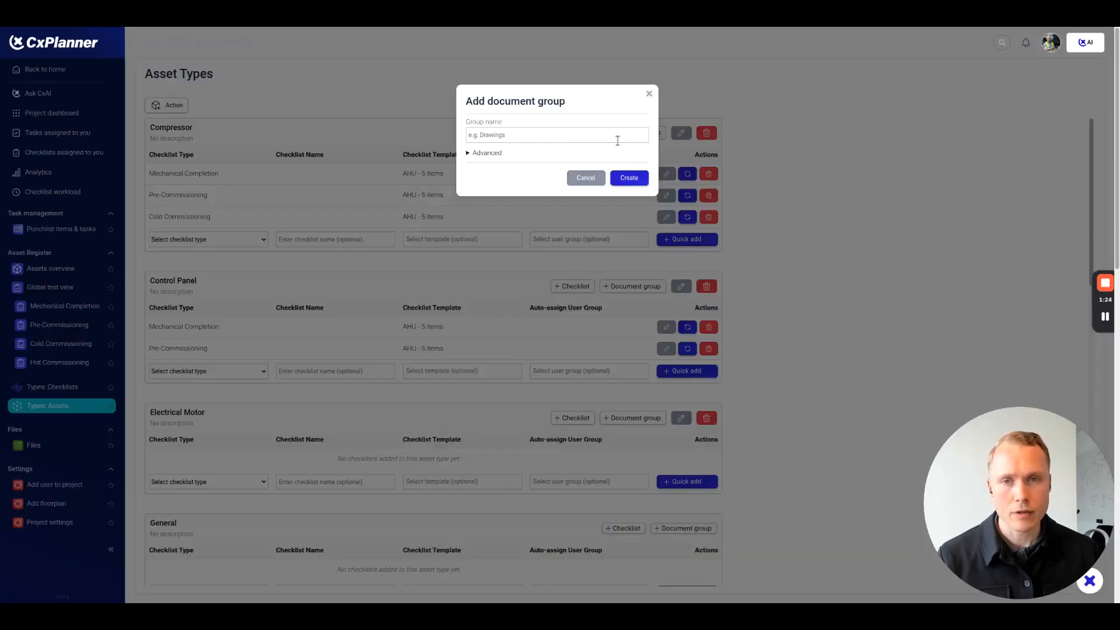
pyautogui.write('PID')
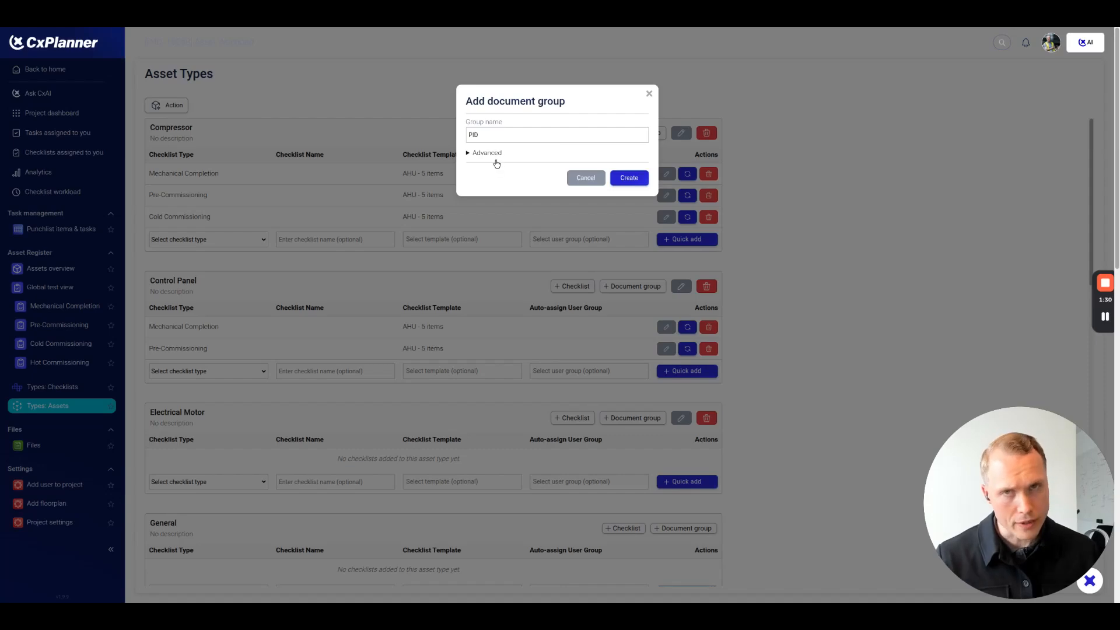
pyautogui.click(634, 181)
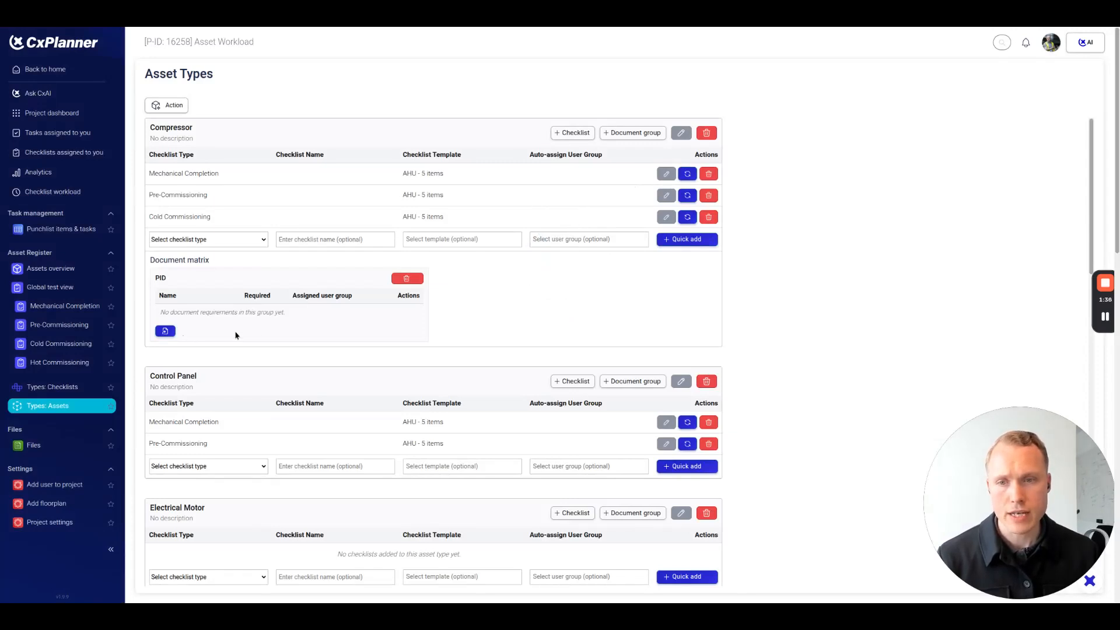
# - Add a second document group named Drawings to the Compressor asset type
pyautogui.click(635, 134)
pyautogui.write('Drawings')
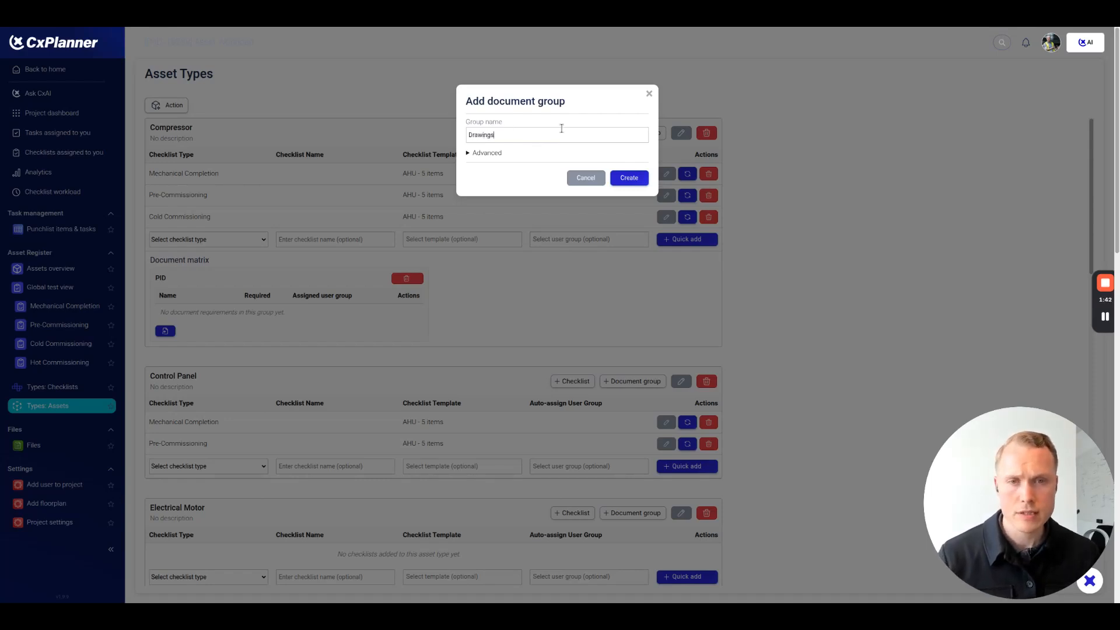
pyautogui.click(623, 183)
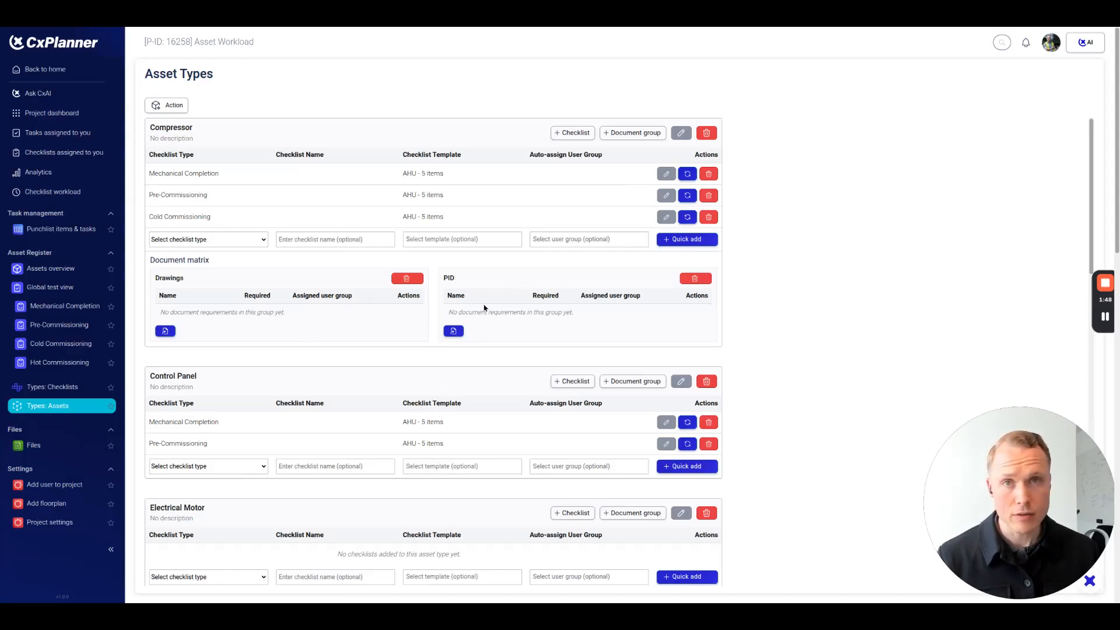
# - Create a required document requirement named PID MECH in the Compressor's PID group, keeping the default advanced settings
pyautogui.click(454, 331)
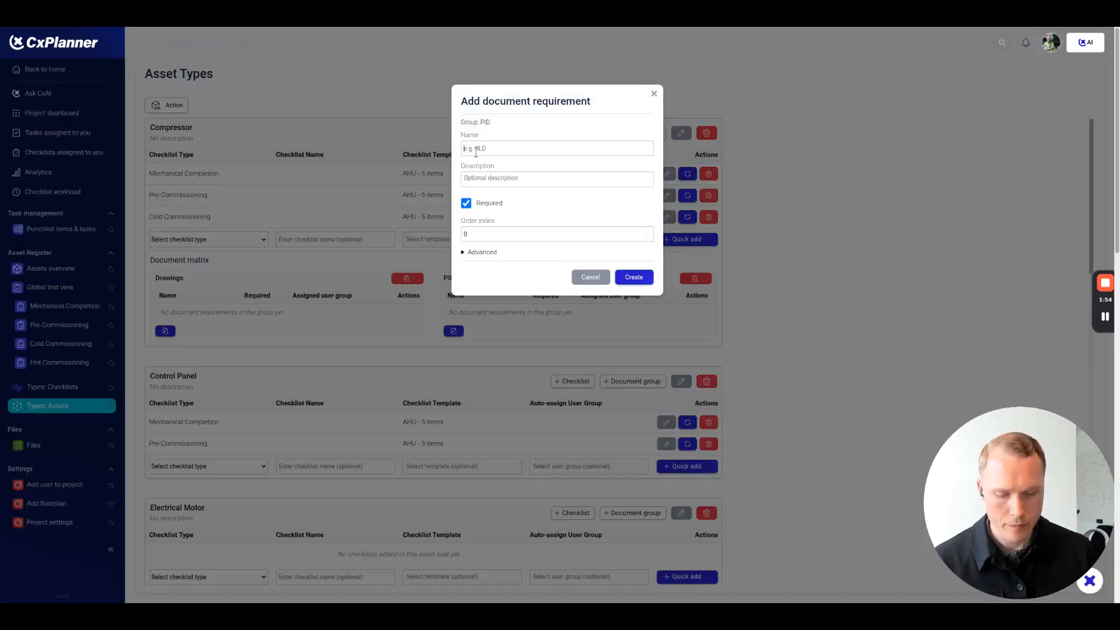
pyautogui.write('PID MECH')
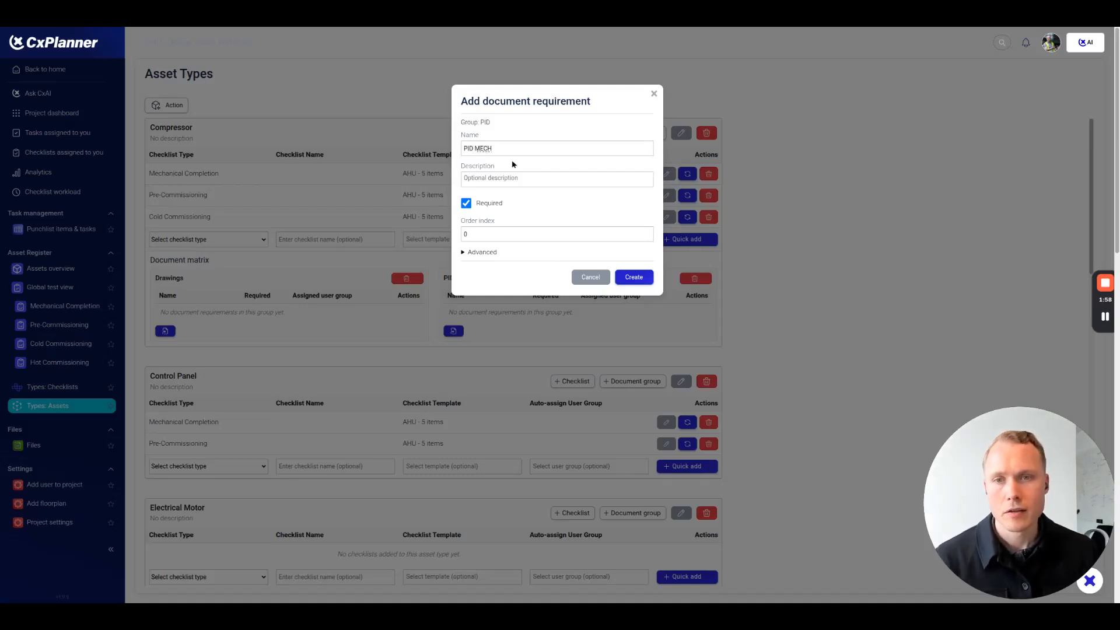
pyautogui.click(466, 204)
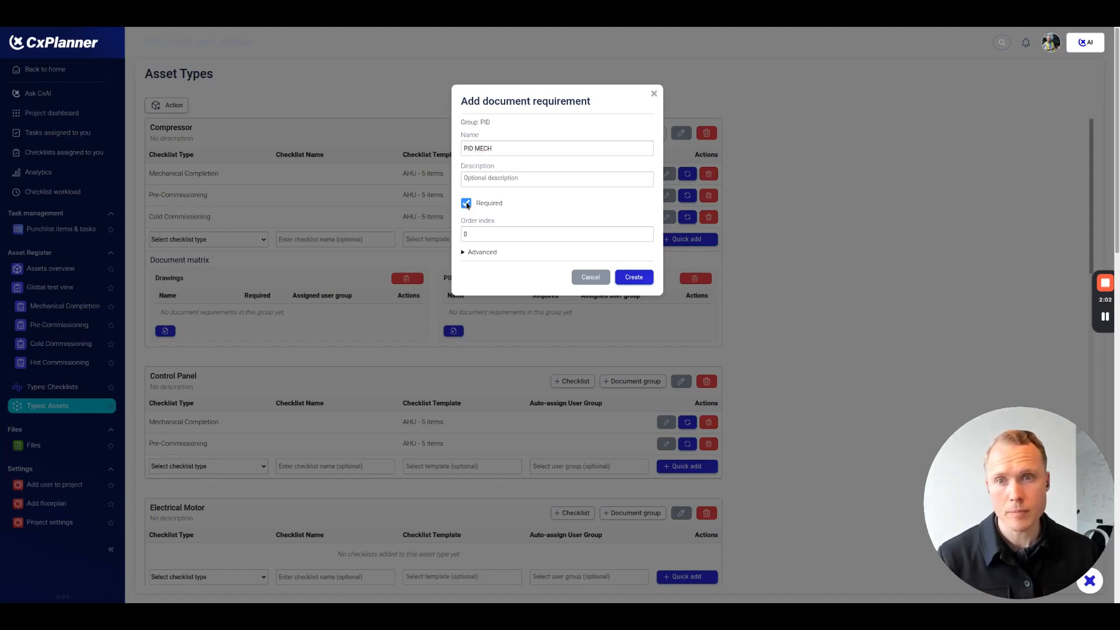
pyautogui.click(467, 204)
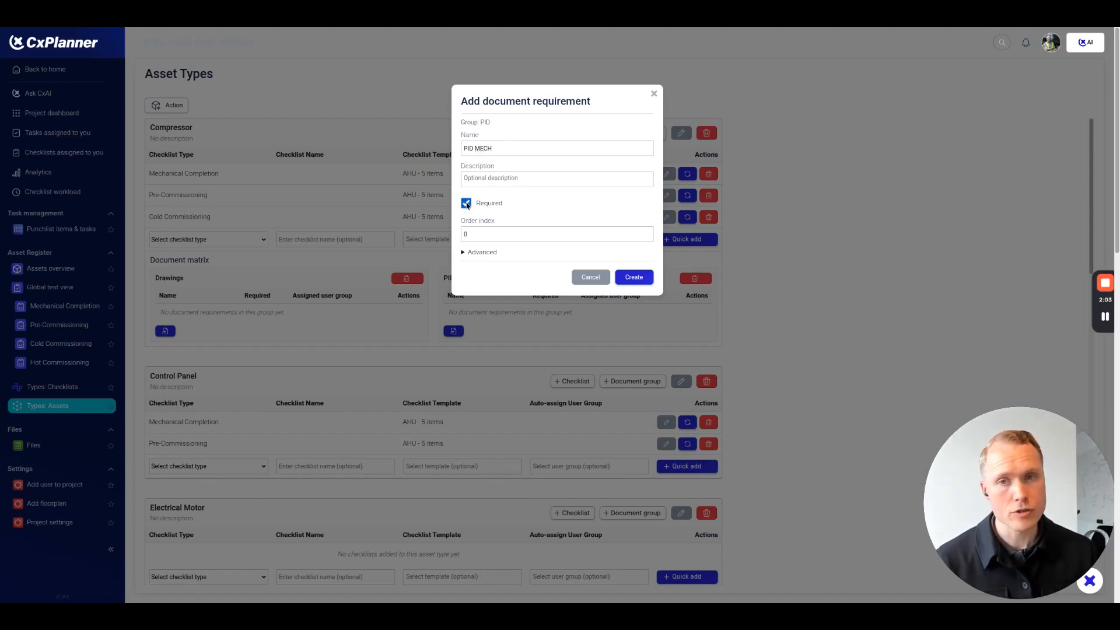
pyautogui.click(471, 256)
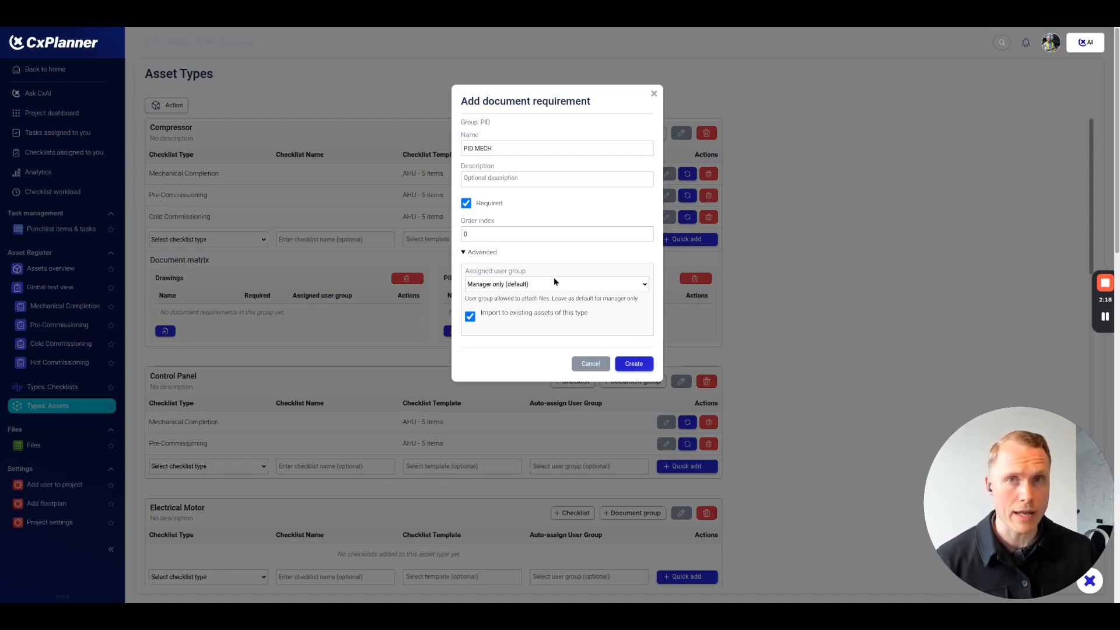
pyautogui.click(484, 252)
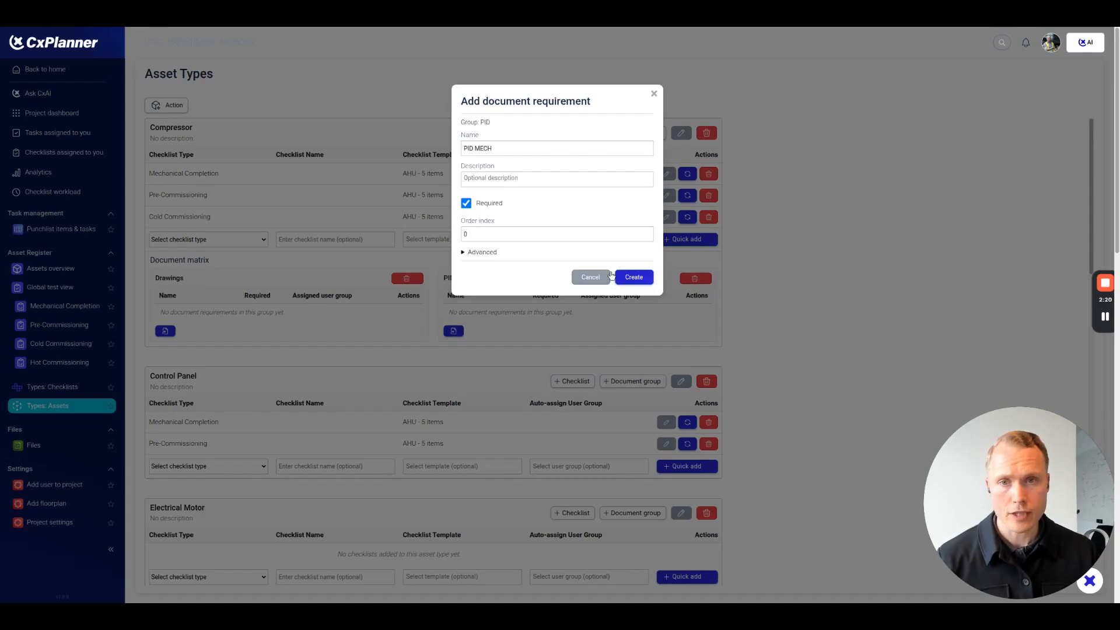
pyautogui.click(629, 275)
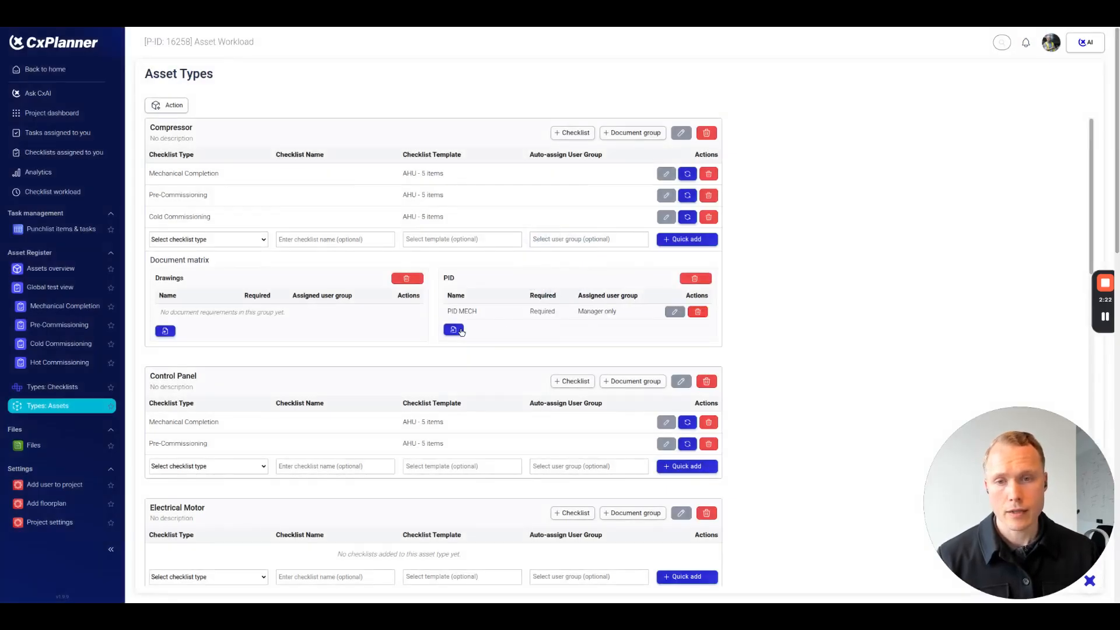
# - Create another required document requirement named PID ELEC in the Compressor's PID group
pyautogui.click(457, 331)
pyautogui.click(528, 150)
pyautogui.write('PID ELEC')
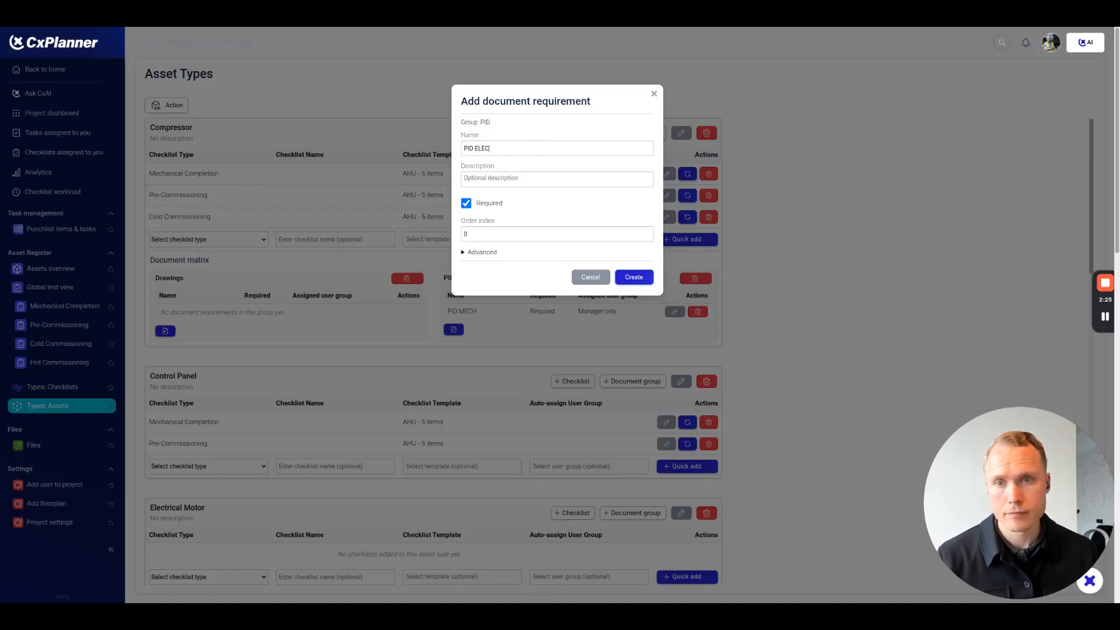
pyautogui.click(648, 279)
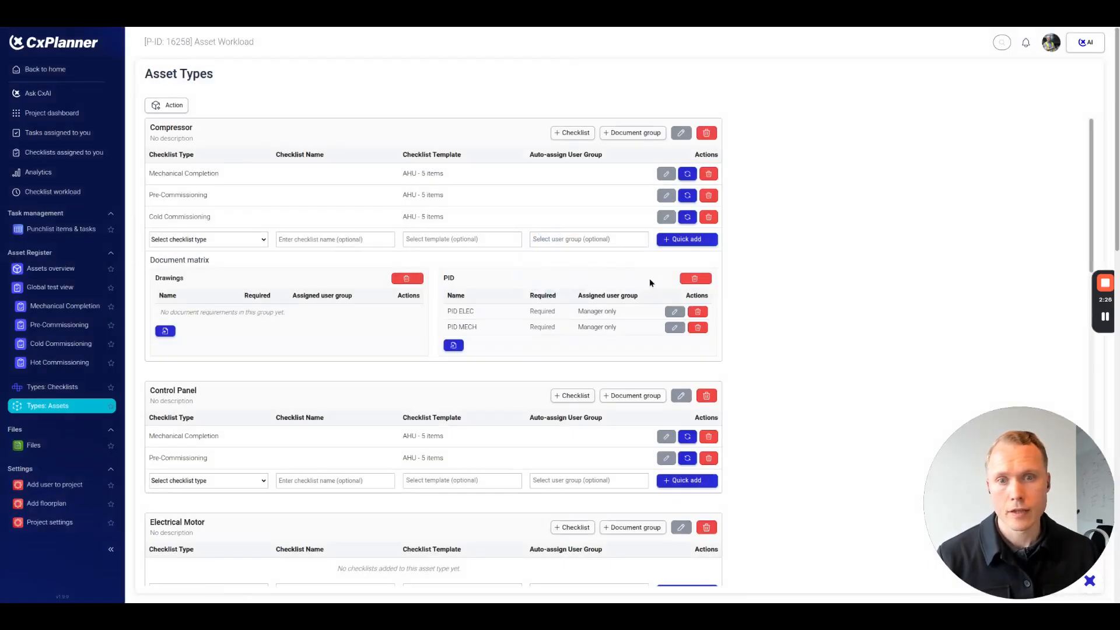
# - Create a required document requirement named MAIN DRAWING in the Compressor's Drawings group
pyautogui.click(166, 332)
pyautogui.write('MAIN DRAWING')
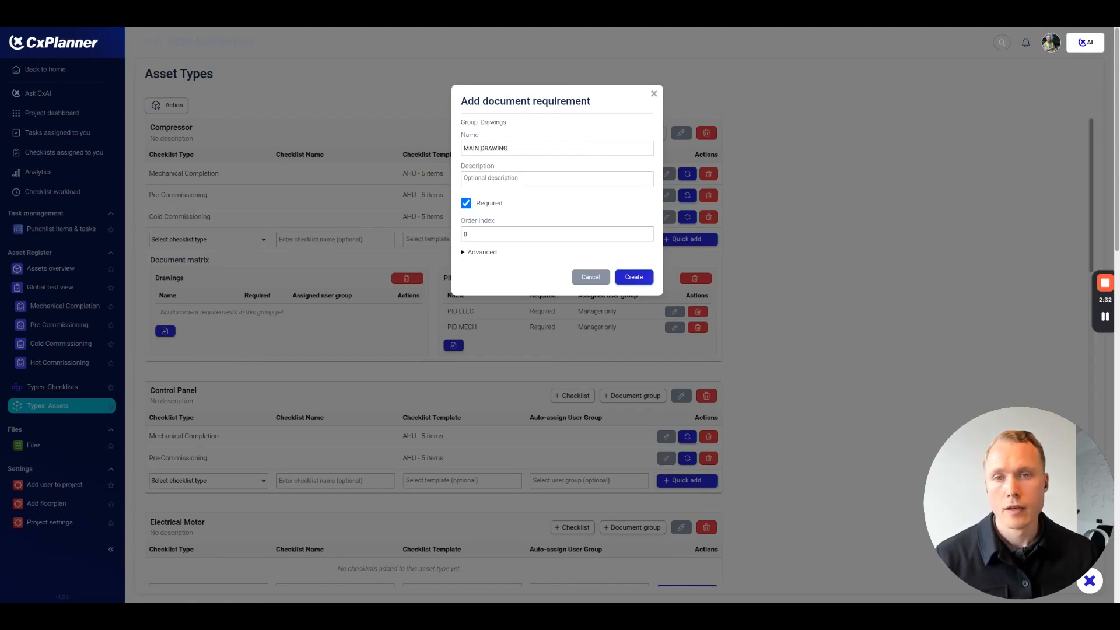
pyautogui.click(631, 278)
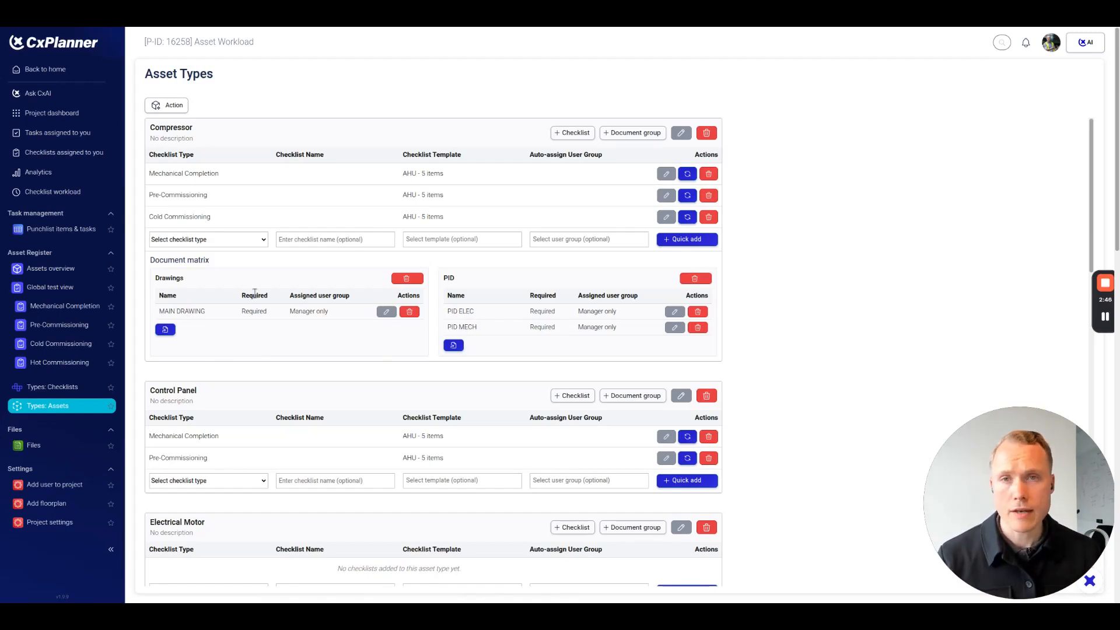
# - Make the Documents %, Drawings % and PID % columns visible in the assets overview and expand the Compressor assets
pyautogui.click(56, 270)
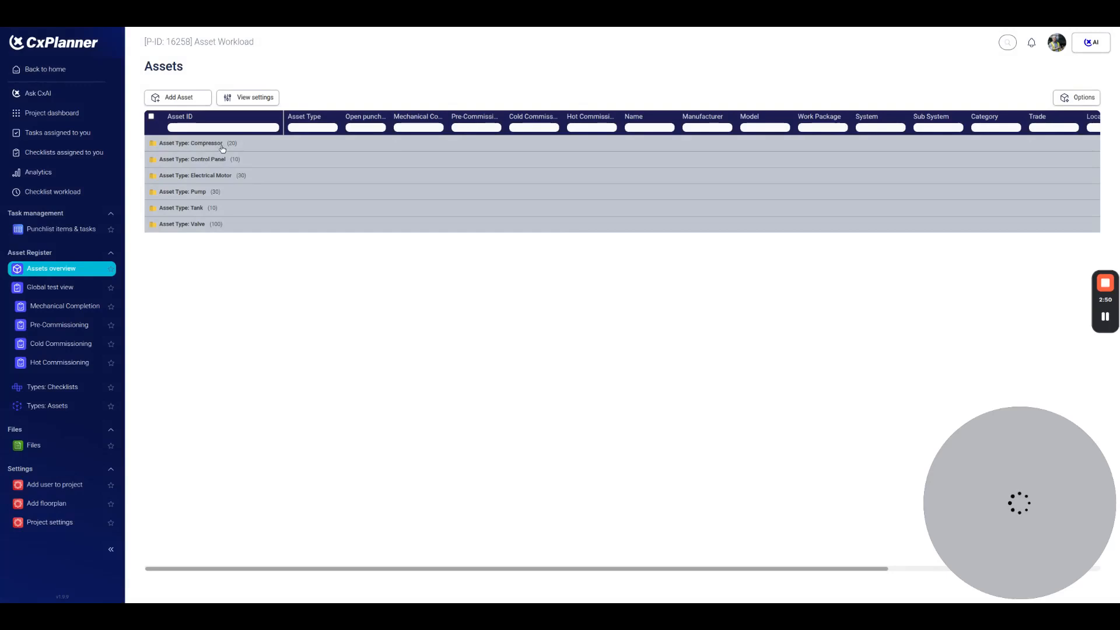
pyautogui.click(221, 145)
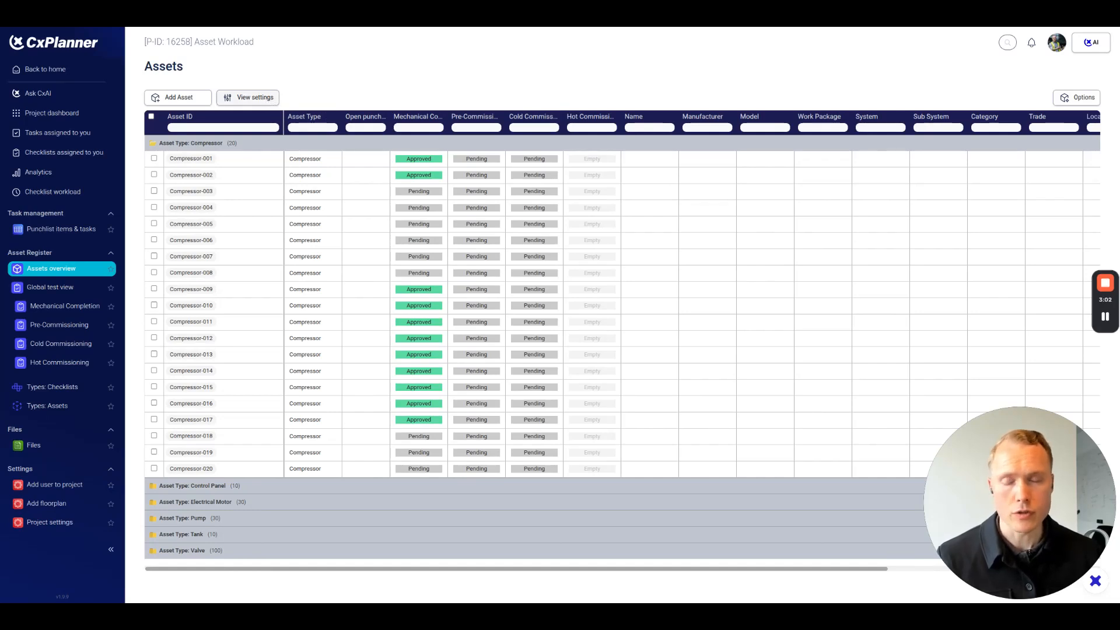
pyautogui.click(266, 98)
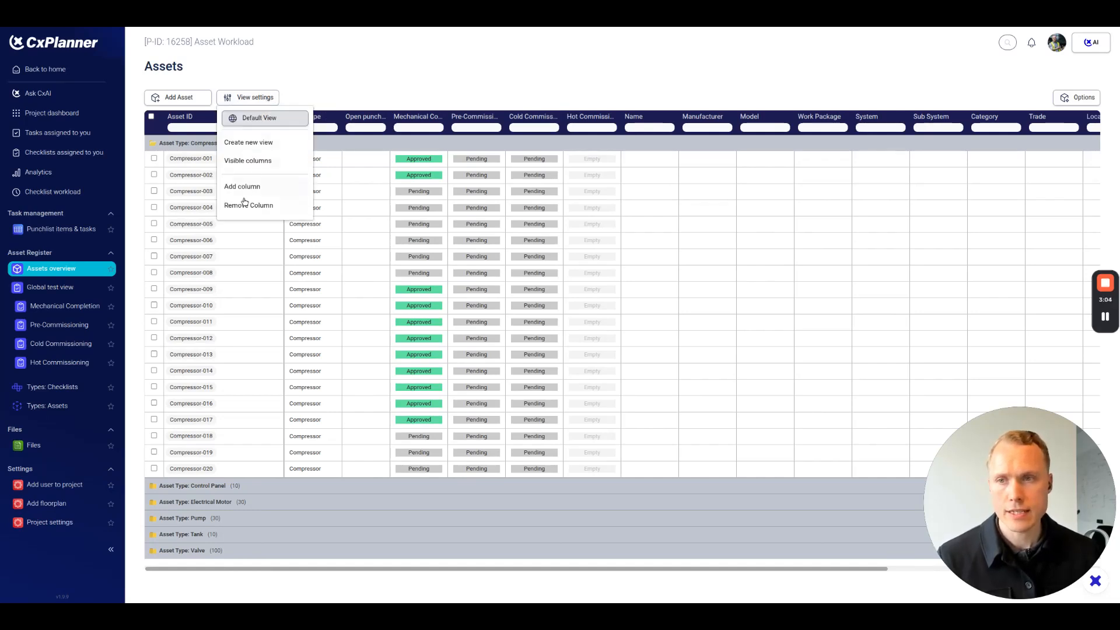
pyautogui.click(258, 161)
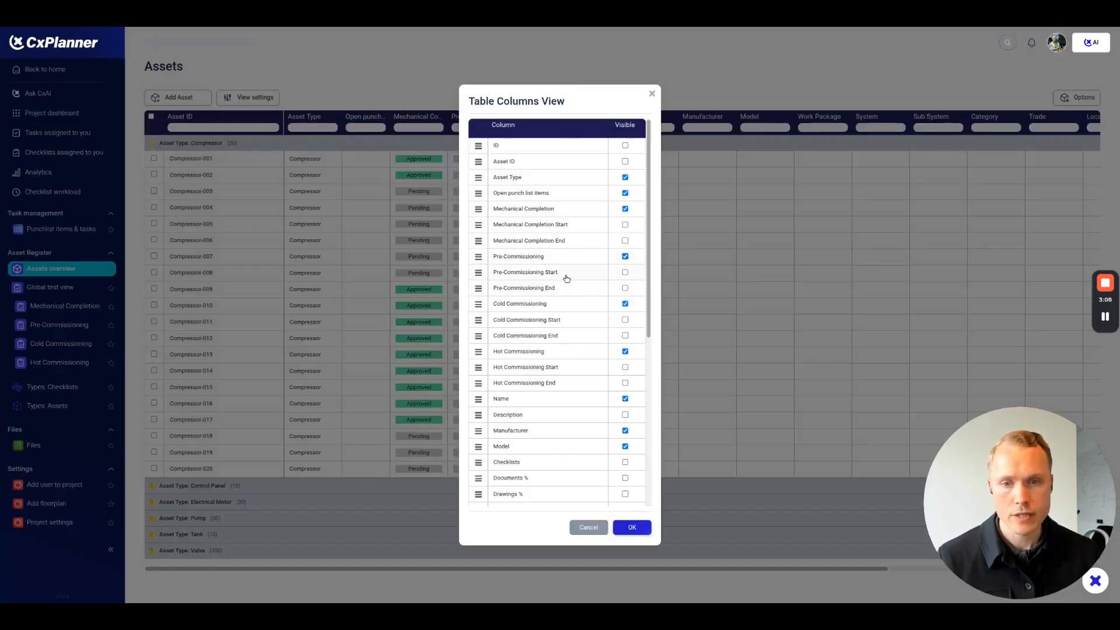
pyautogui.scroll(-1, 565, 279)
pyautogui.scroll(-3, 568, 276)
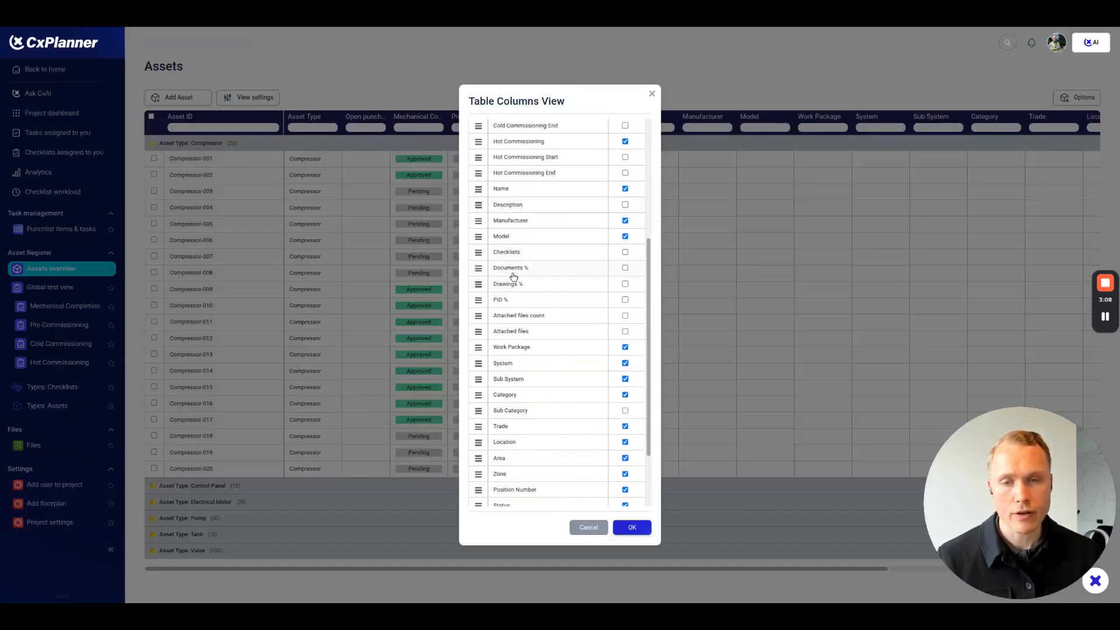
pyautogui.click(625, 268)
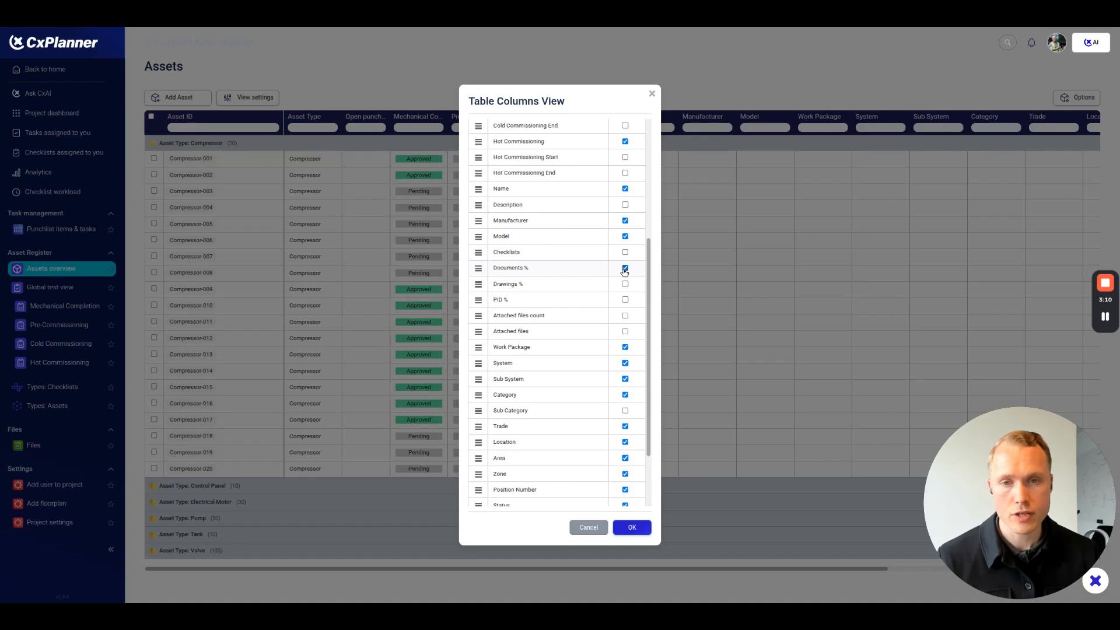
pyautogui.click(626, 284)
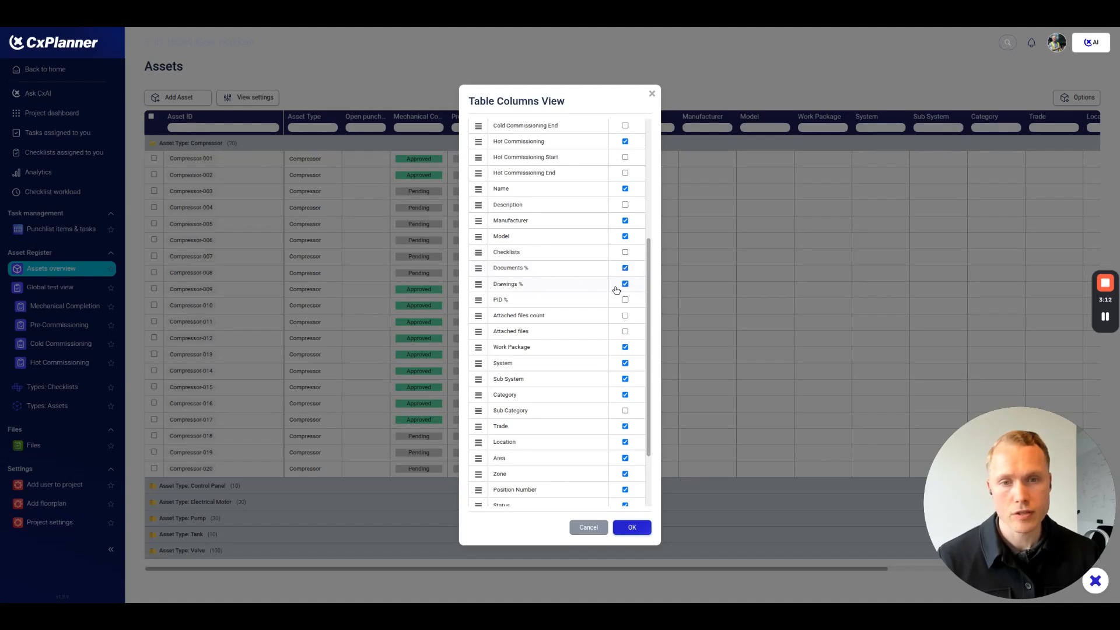
pyautogui.click(625, 300)
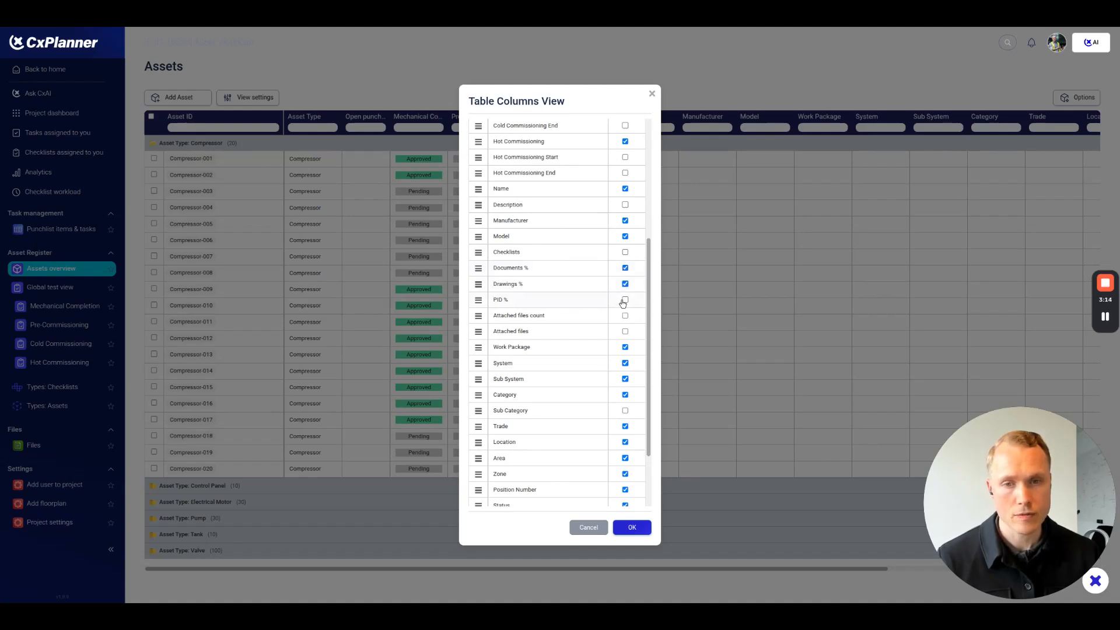
pyautogui.click(632, 527)
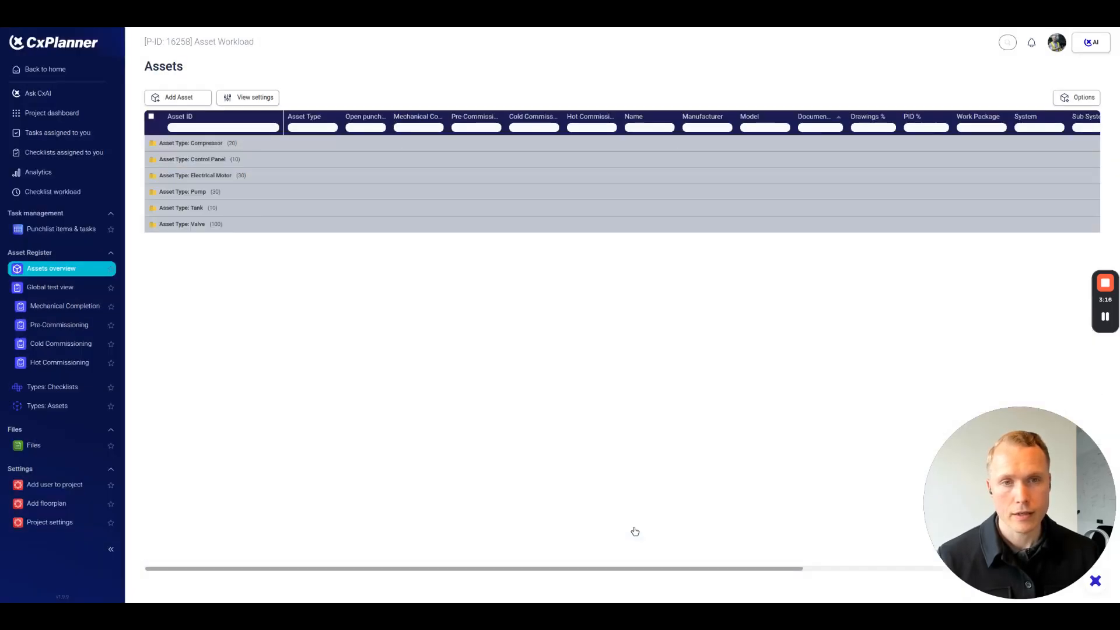
pyautogui.click(320, 145)
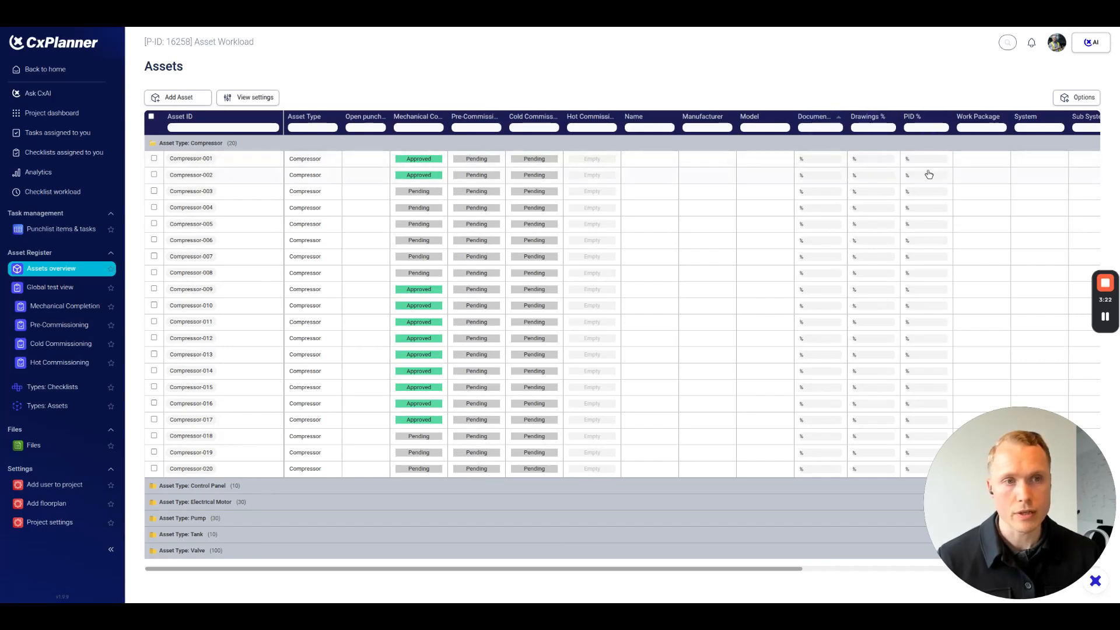
# - Create a new assets view named DOCUMENT MATRIX and set it as the project's default view
pyautogui.click(255, 97)
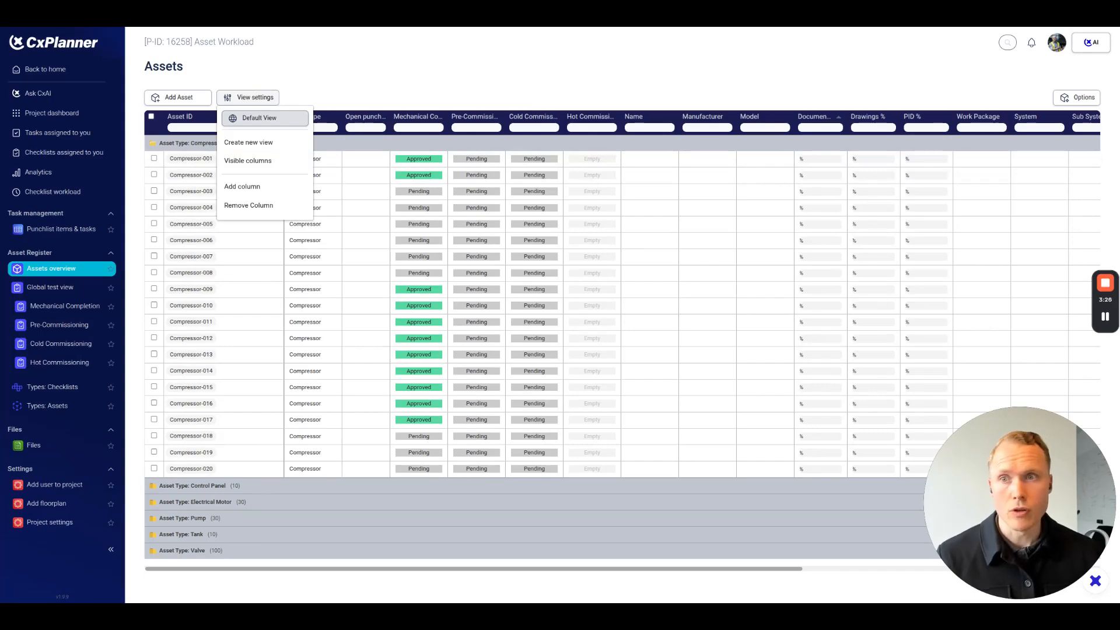
pyautogui.click(250, 142)
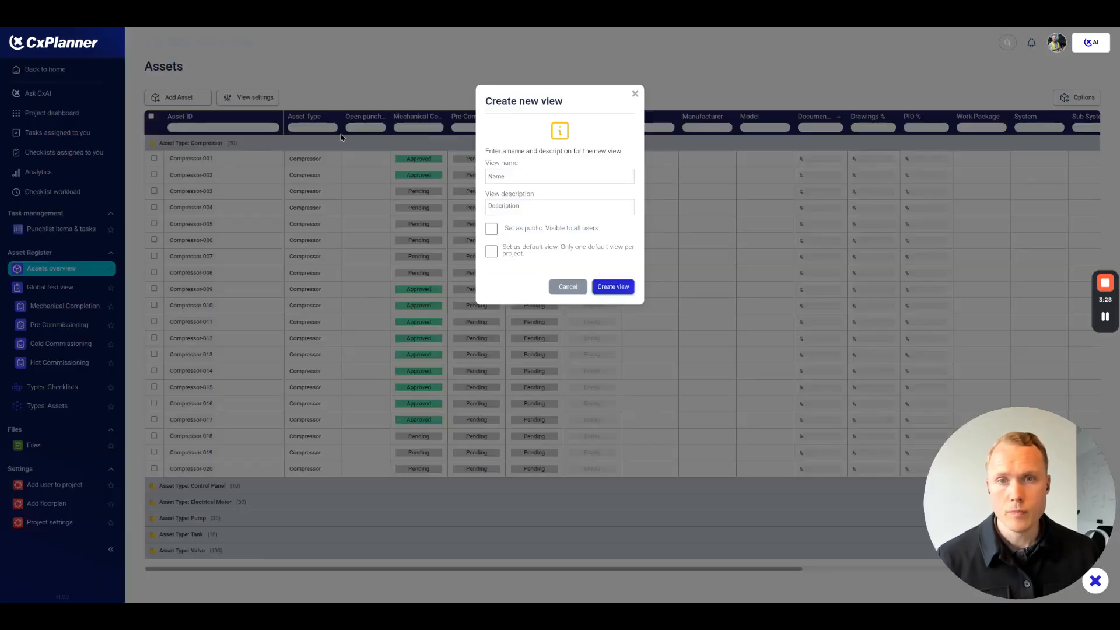
pyautogui.click(506, 176)
pyautogui.write('OCUMENT MATRIX')
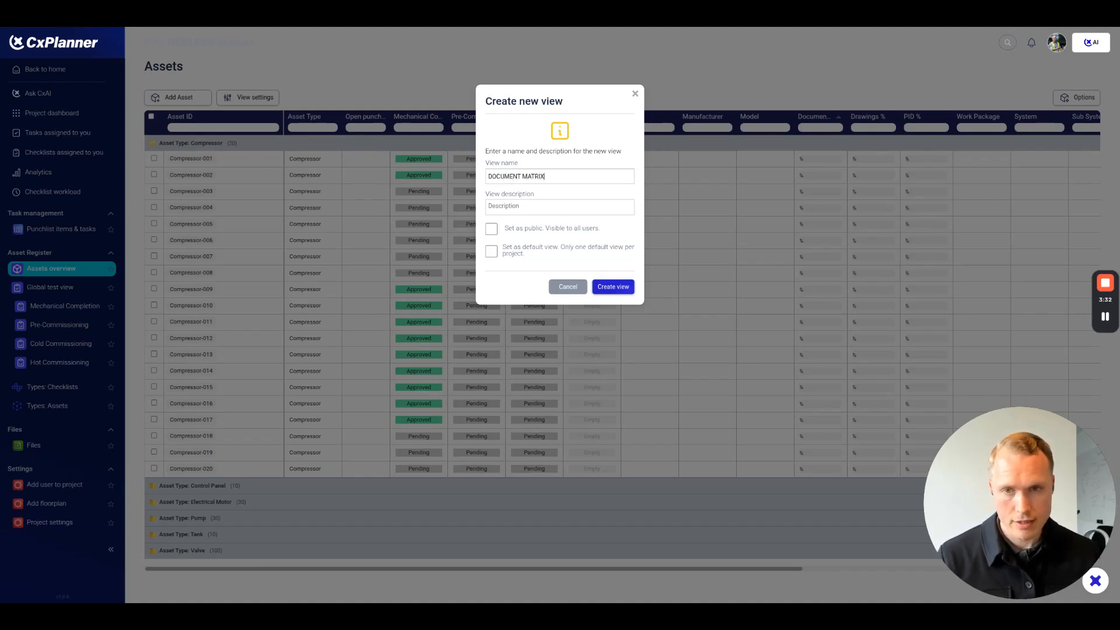
pyautogui.click(492, 253)
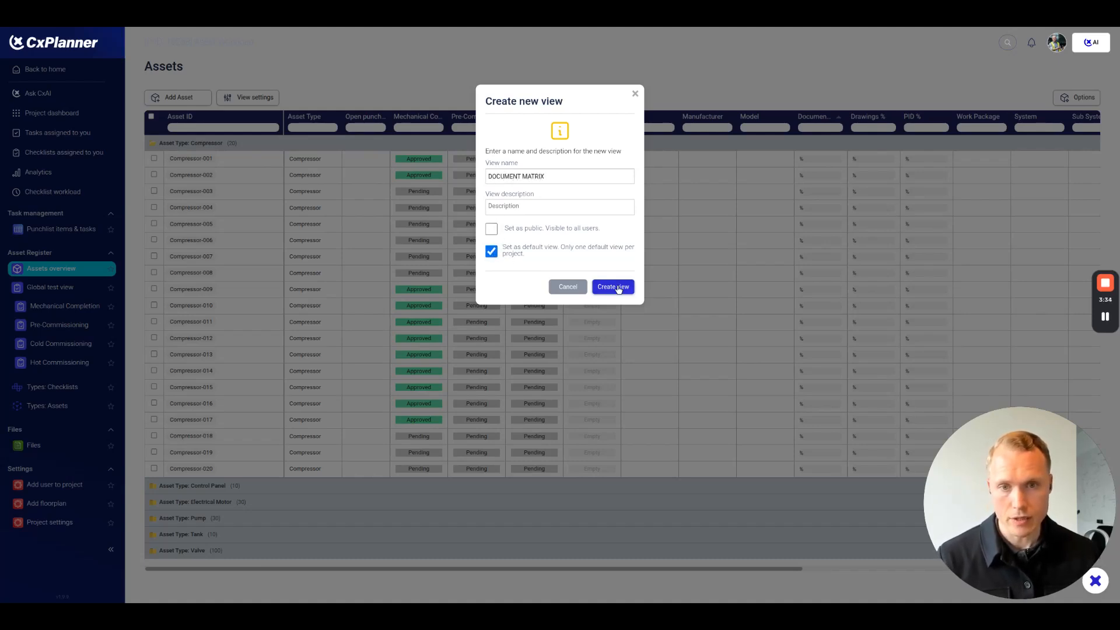
pyautogui.click(624, 289)
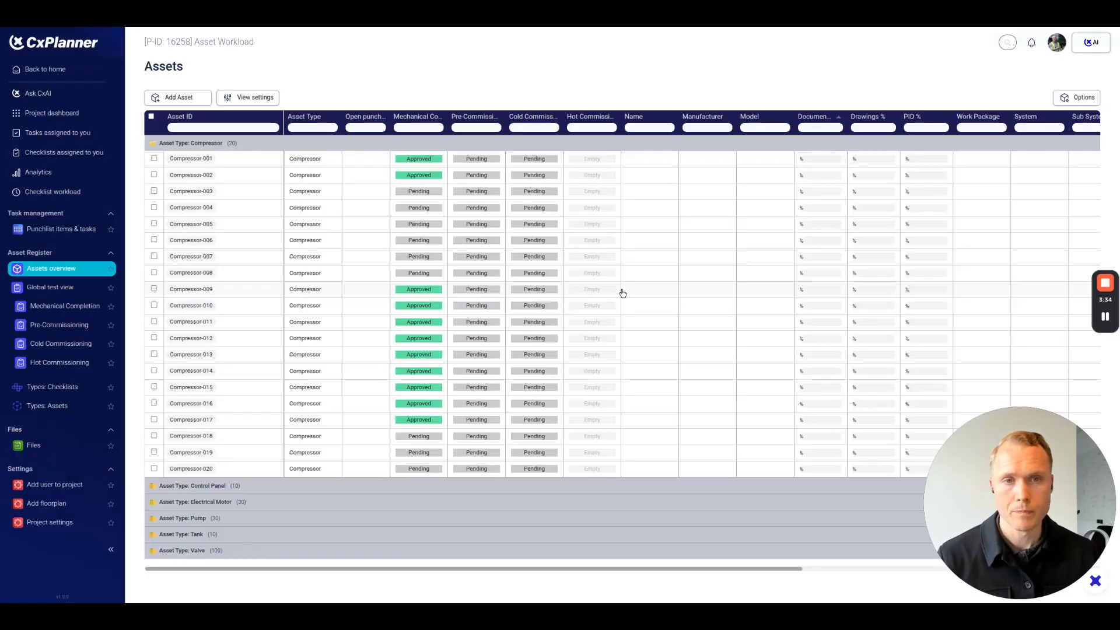
# - Attach 1200-PD-101 REV 0.pdf from the F03 Detailed drawings folder to Compressor-001's PID ELEC requirement
pyautogui.click(823, 161)
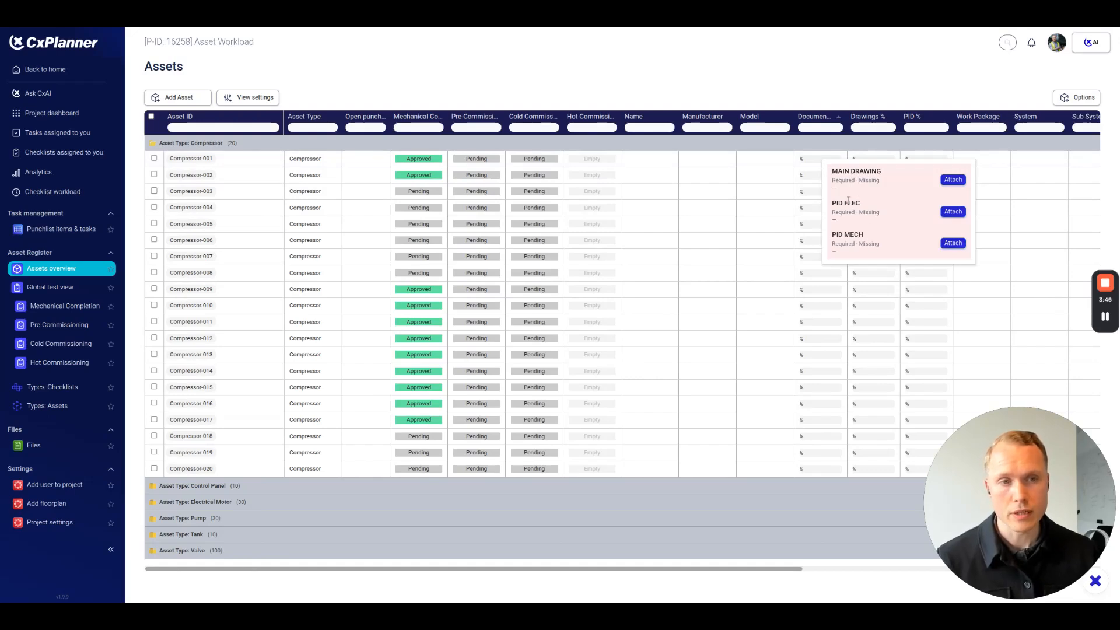
pyautogui.click(953, 212)
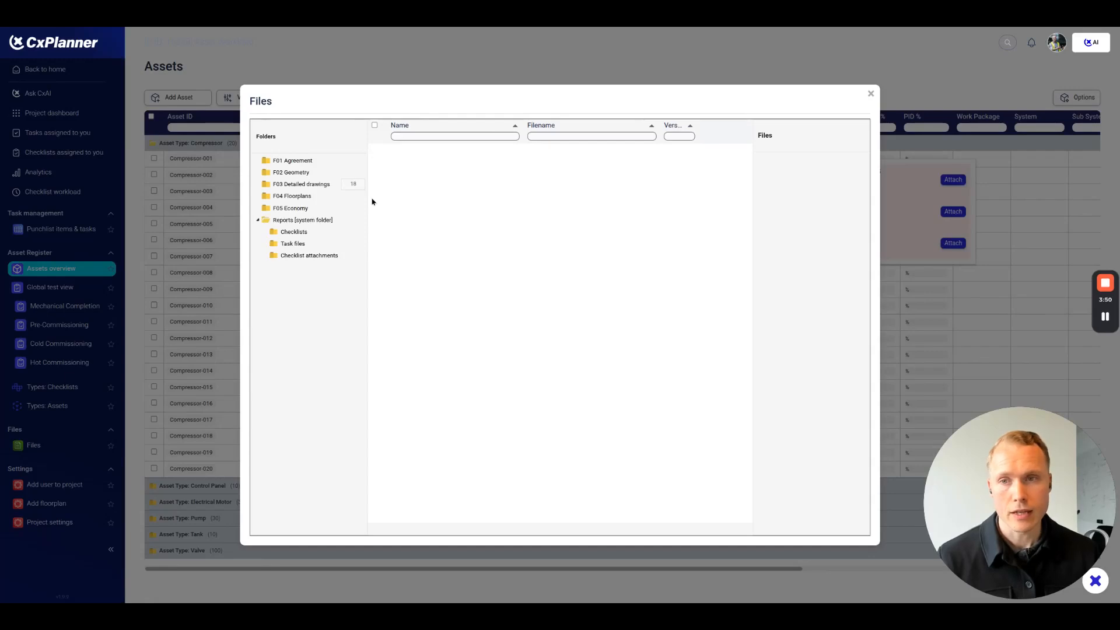
pyautogui.click(322, 185)
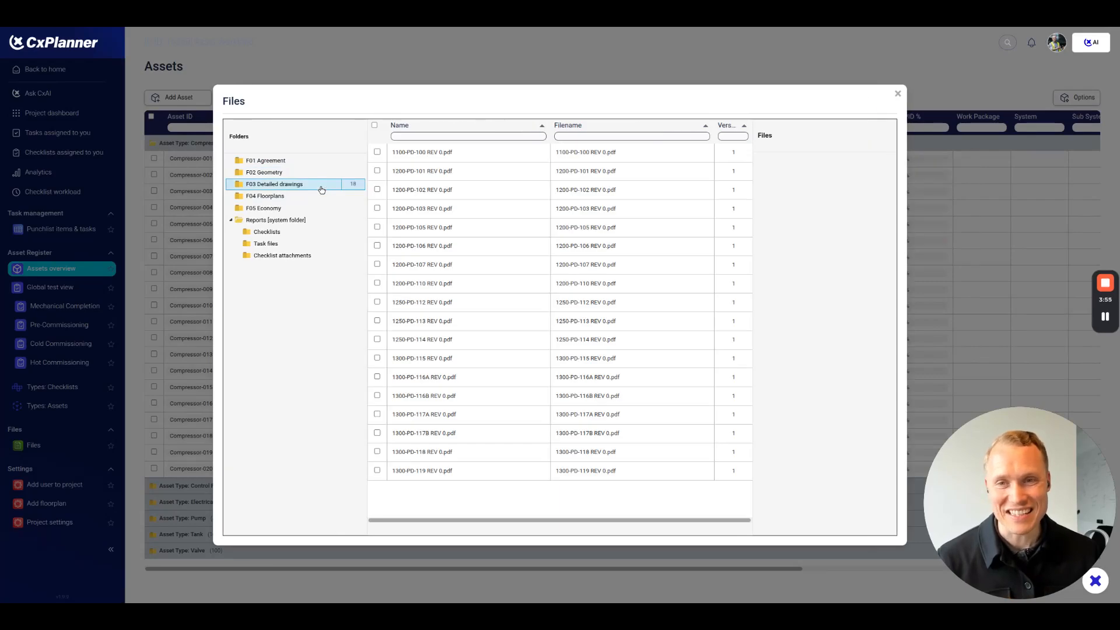
pyautogui.click(428, 175)
pyautogui.click(832, 165)
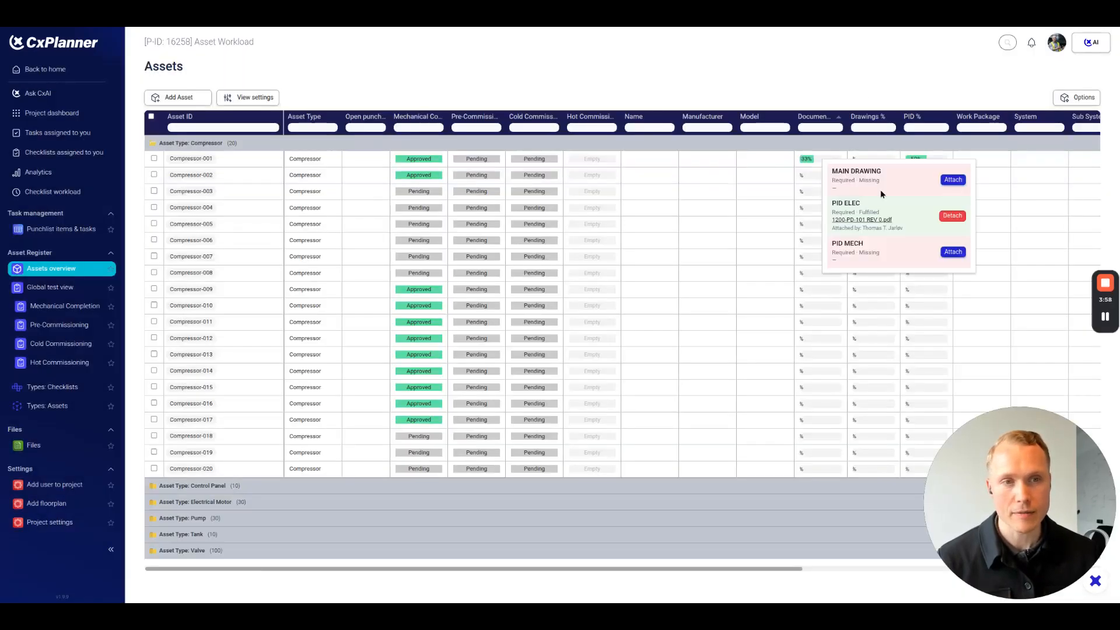
# - Attach 1200-PD-105 REV 0.pdf from F03 Detailed drawings to Compressor-001's PID MECH requirement
pyautogui.click(954, 252)
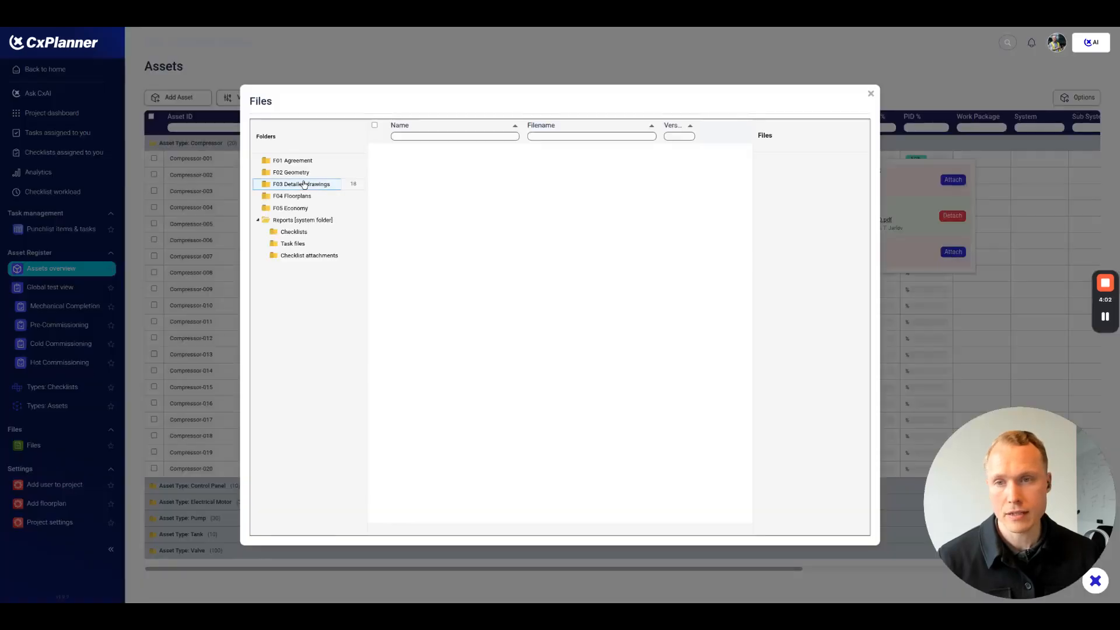
pyautogui.click(452, 234)
pyautogui.click(834, 167)
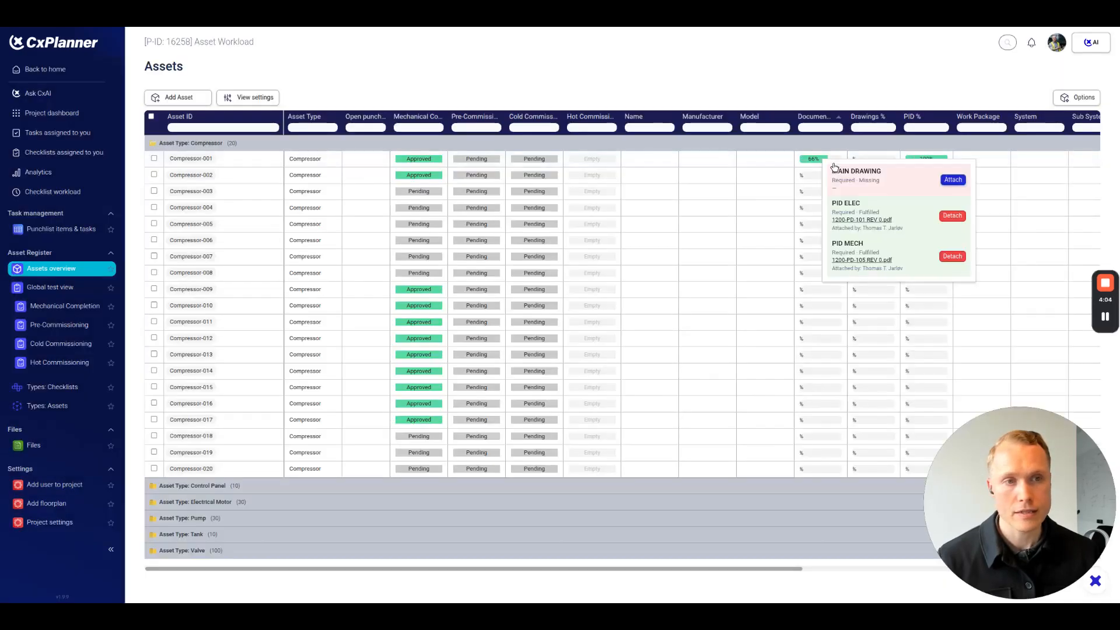
pyautogui.click(811, 75)
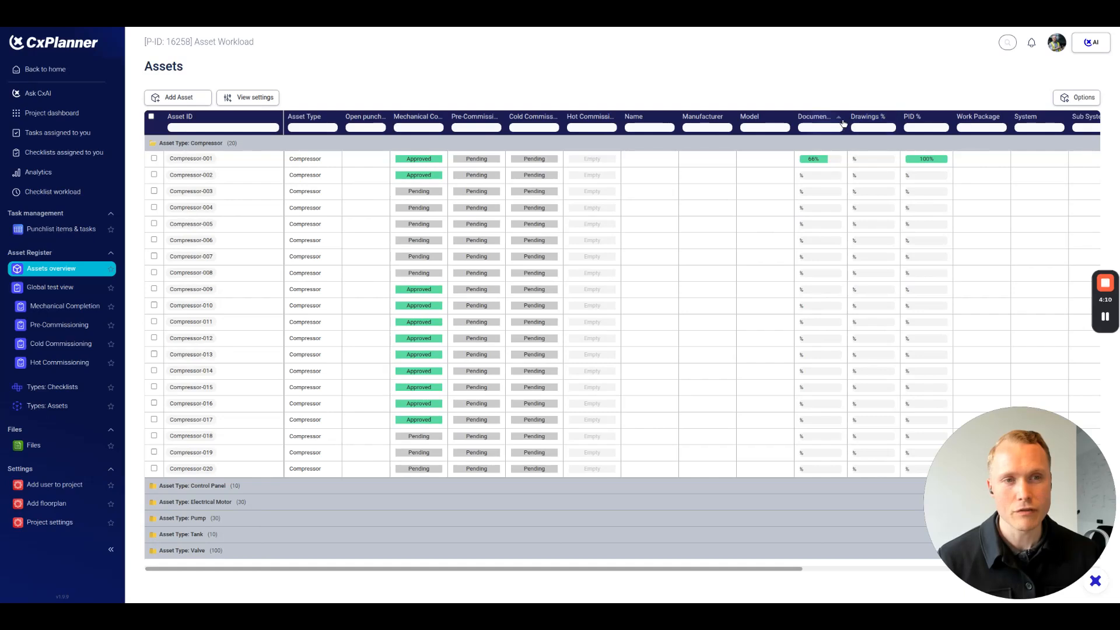
# - Widen the Documents % column and attach 1200-PD-102 REV 0.pdf from F03 Detailed drawings to Compressor-001's MAIN DRAWING requirement
pyautogui.moveTo(847, 122); pyautogui.dragTo(860, 124)
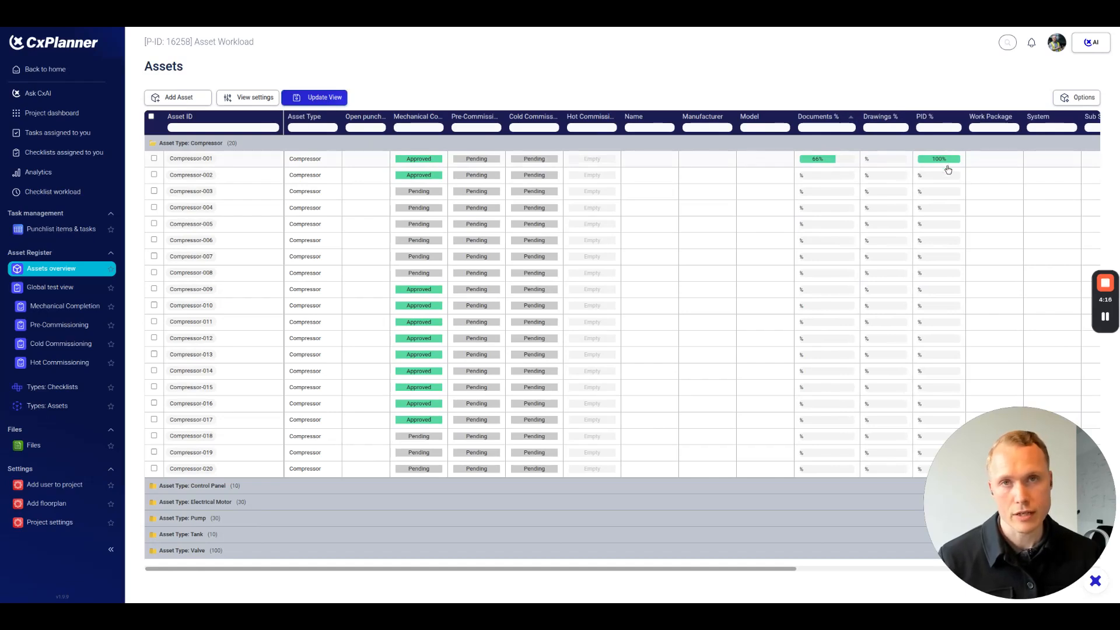
pyautogui.click(885, 163)
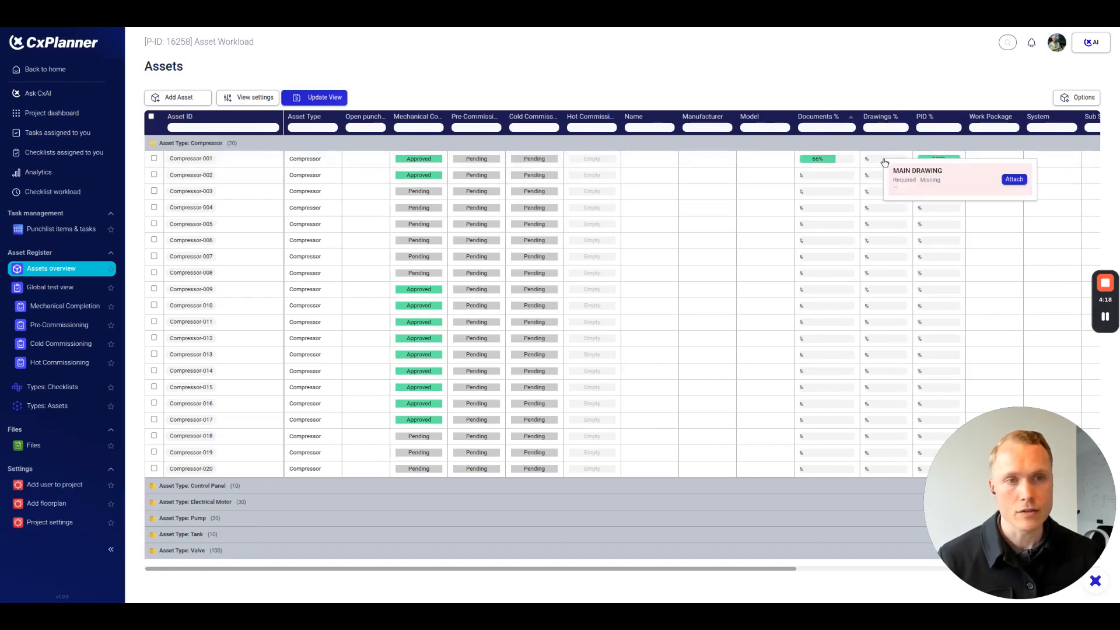
pyautogui.click(1016, 180)
pyautogui.click(294, 184)
pyautogui.click(444, 186)
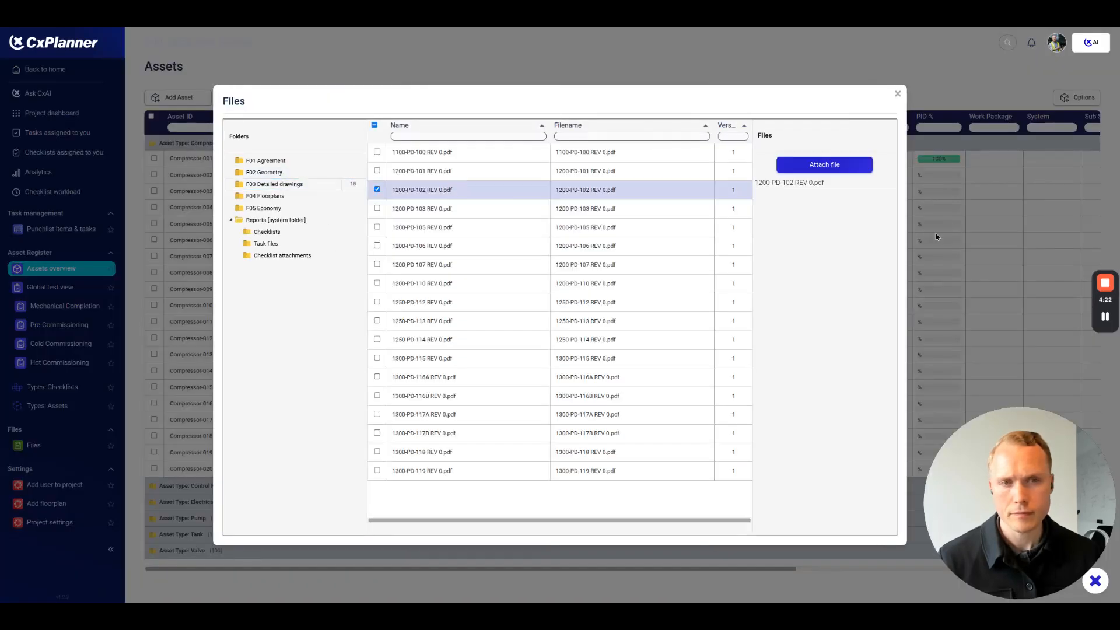
pyautogui.click(826, 164)
pyautogui.click(899, 84)
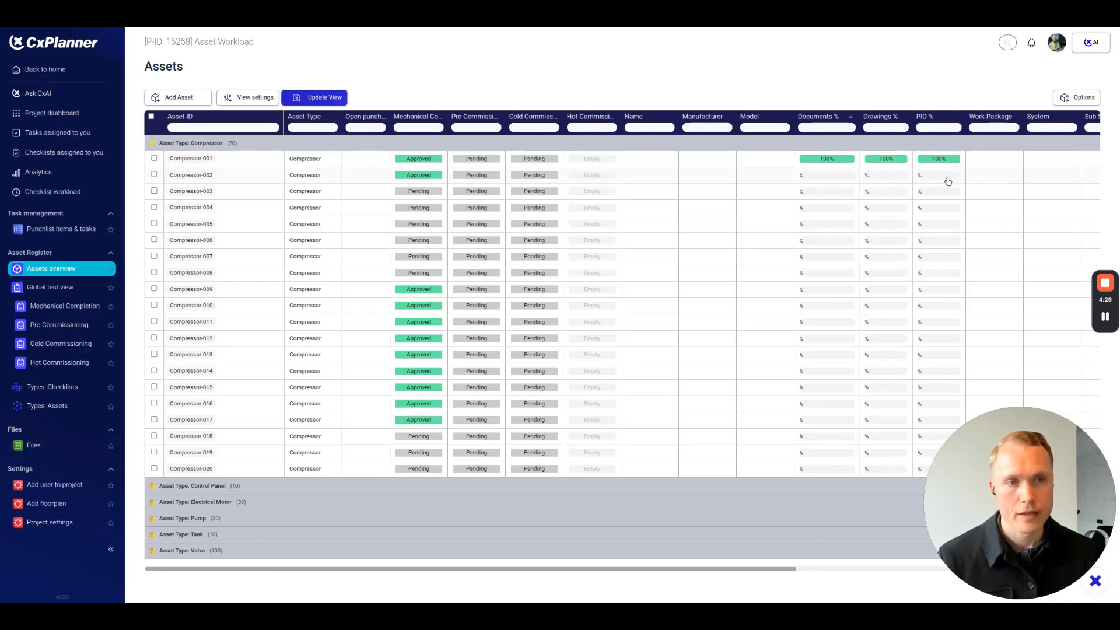
# - Attach 1200-PD-102 REV 0.pdf from F03 Detailed drawings to Compressor-002's PID ELEC requirement
pyautogui.moveTo(948, 181)
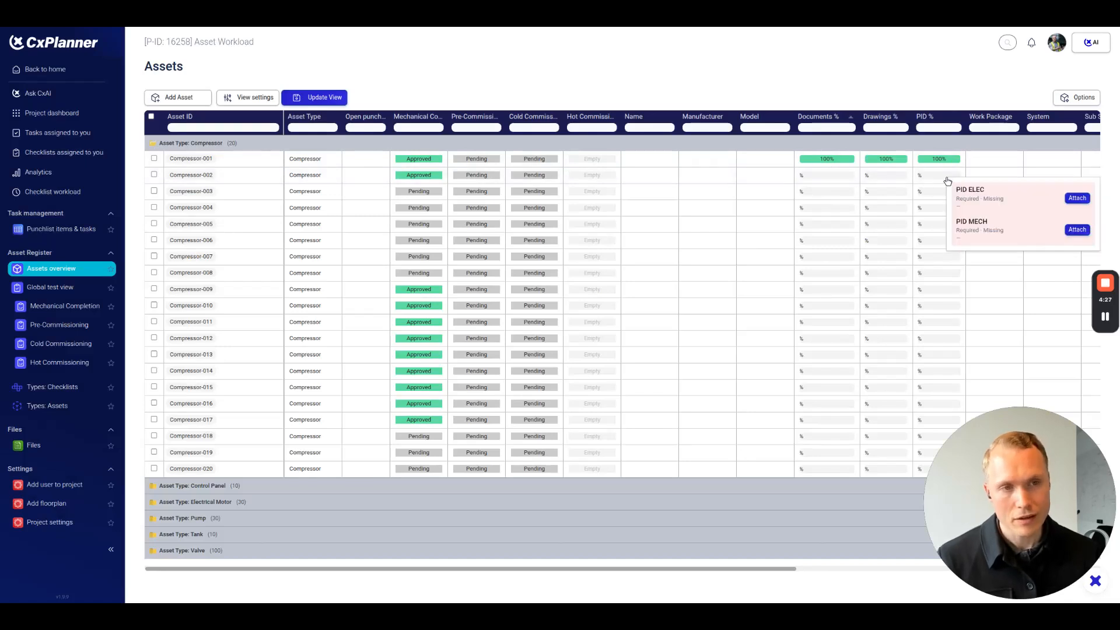
pyautogui.click(1077, 198)
pyautogui.click(313, 184)
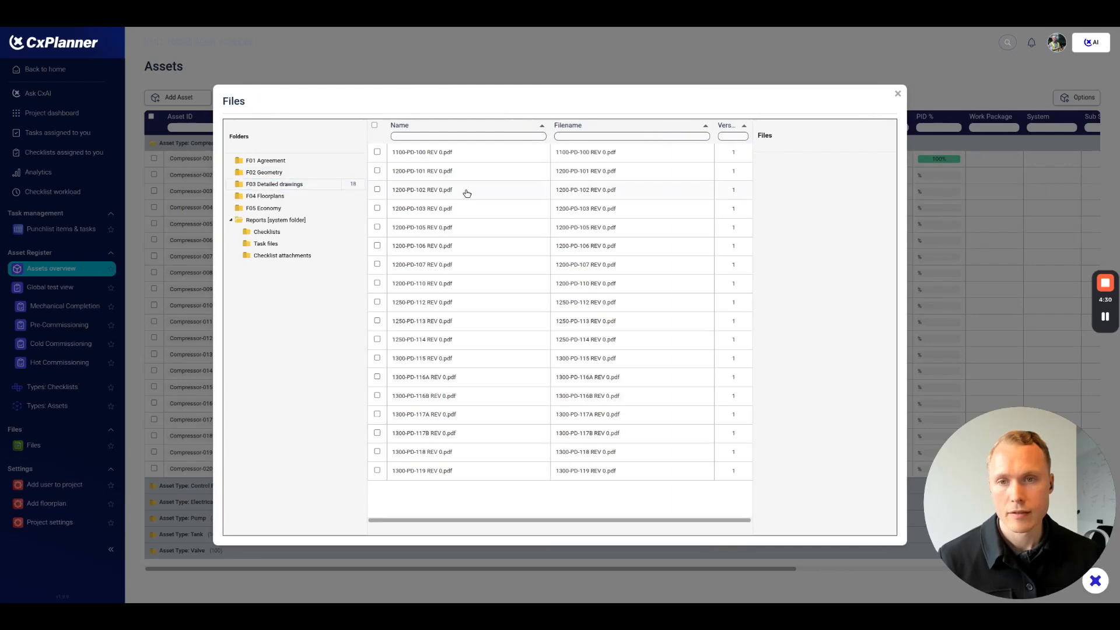
pyautogui.click(465, 190)
pyautogui.click(825, 164)
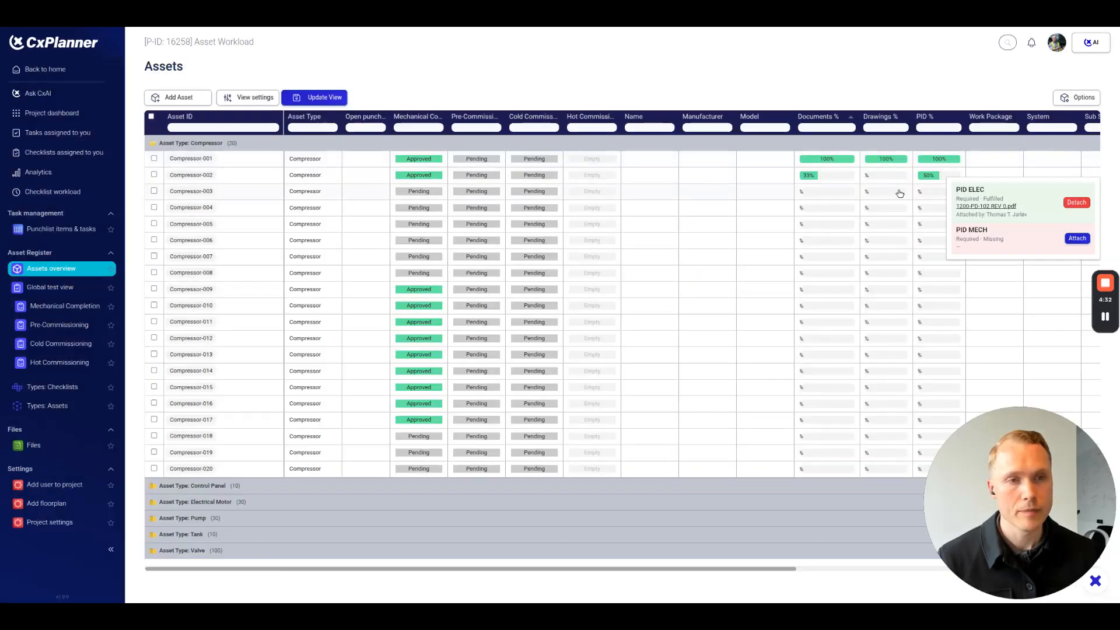
# - Attach 1200-PD-102 REV 0.pdf from F03 Detailed drawings to Compressor-003's MAIN DRAWING requirement
pyautogui.moveTo(899, 194)
pyautogui.click(1025, 212)
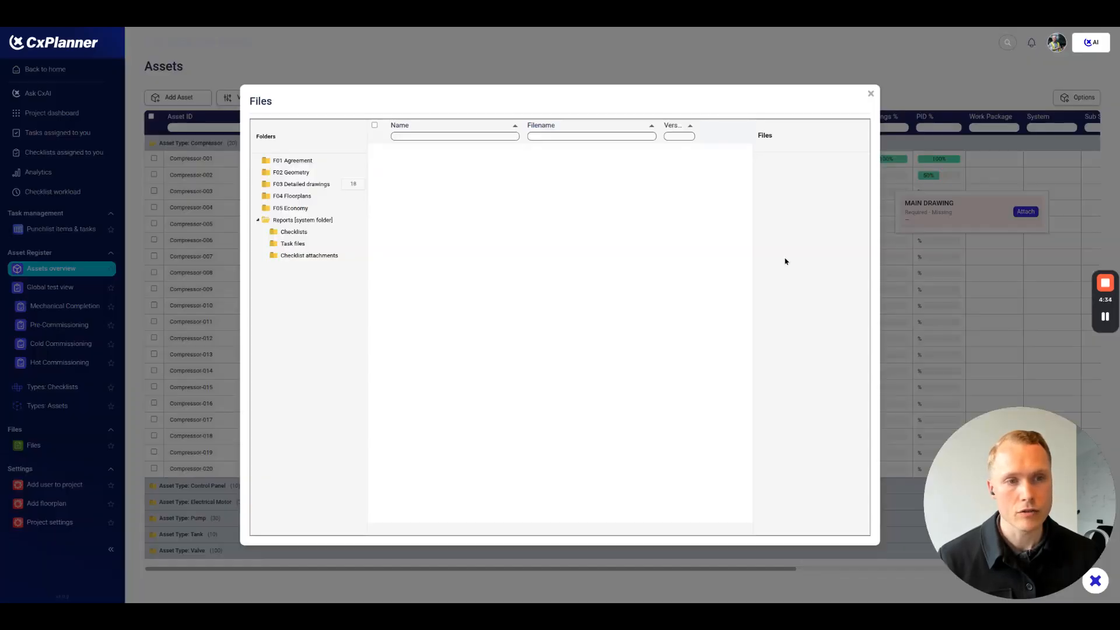
pyautogui.click(313, 185)
pyautogui.click(377, 189)
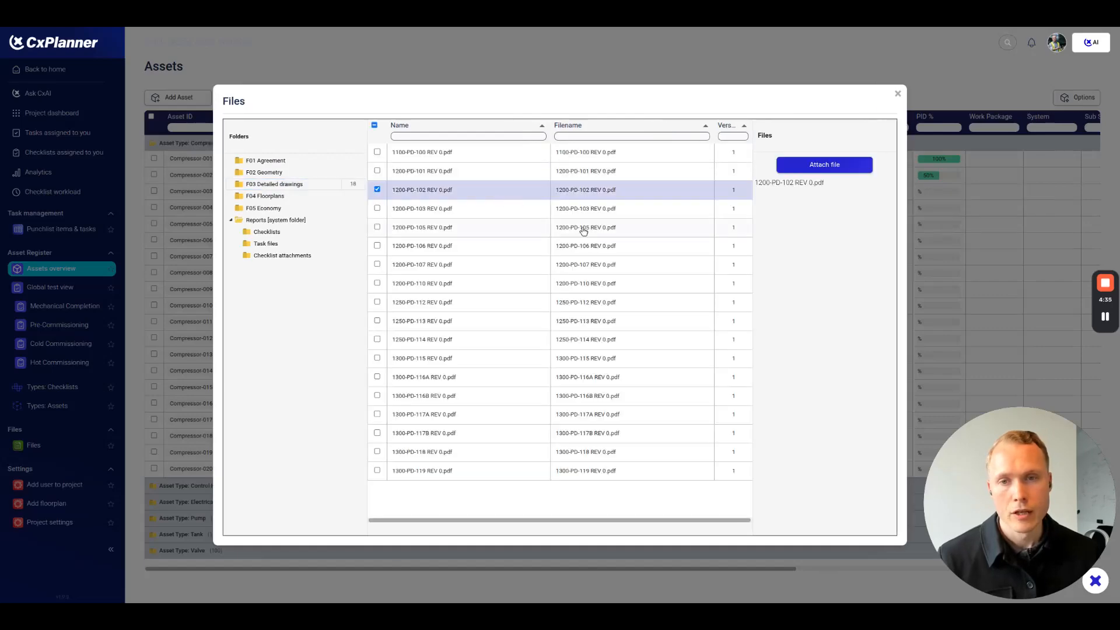
pyautogui.click(825, 165)
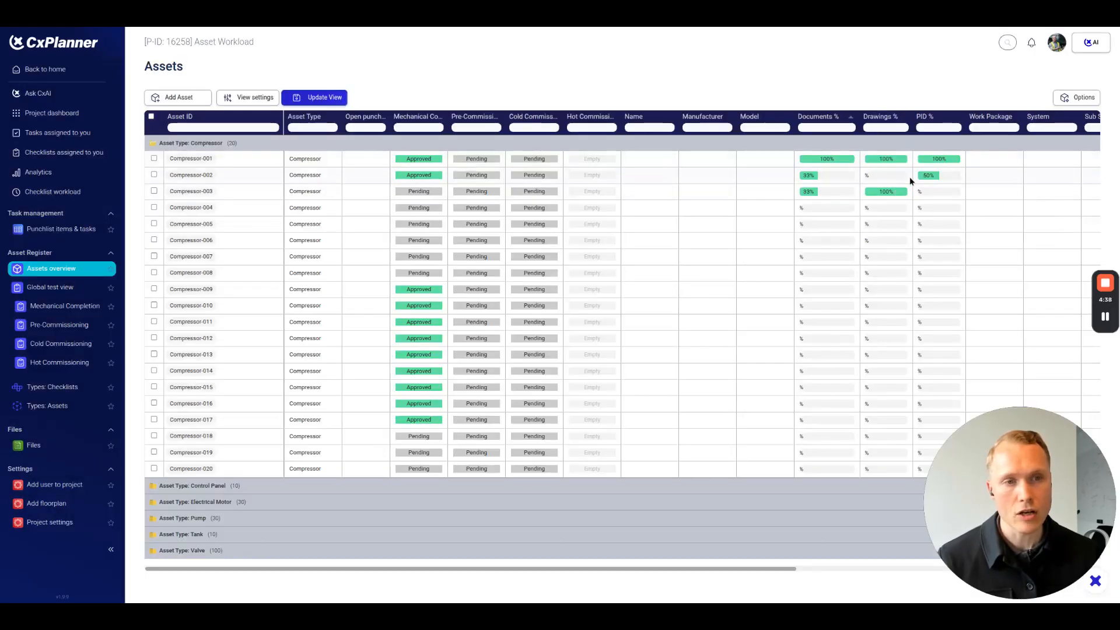
# - Attach 1200-PD-101 REV 0.pdf from F03 Detailed drawings to Compressor-004's PID ELEC requirement
pyautogui.moveTo(953, 213)
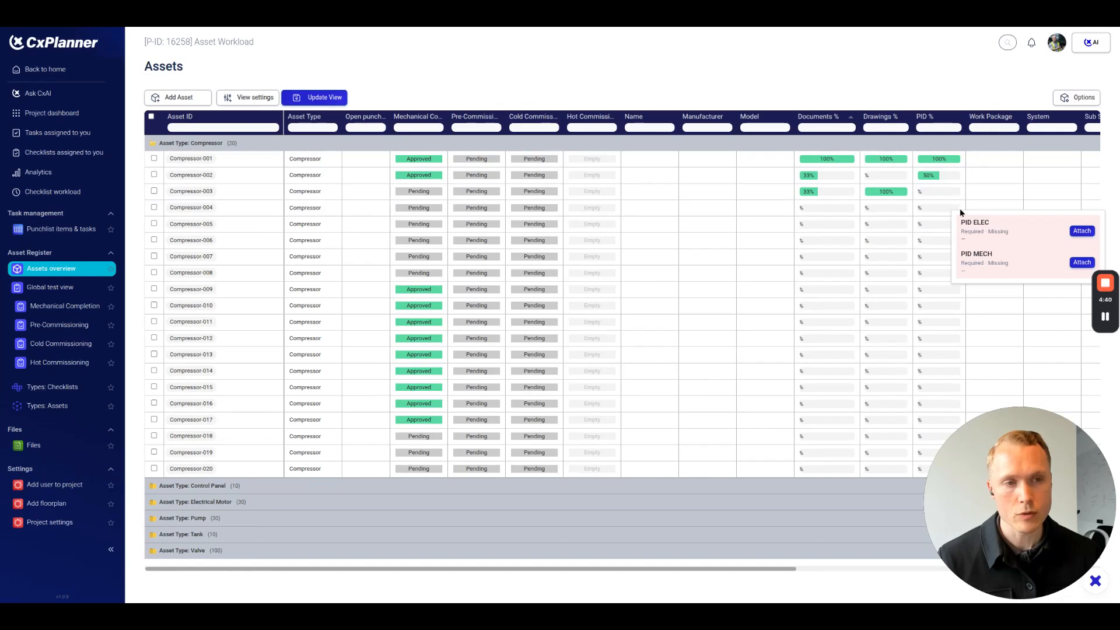
pyautogui.moveTo(879, 213)
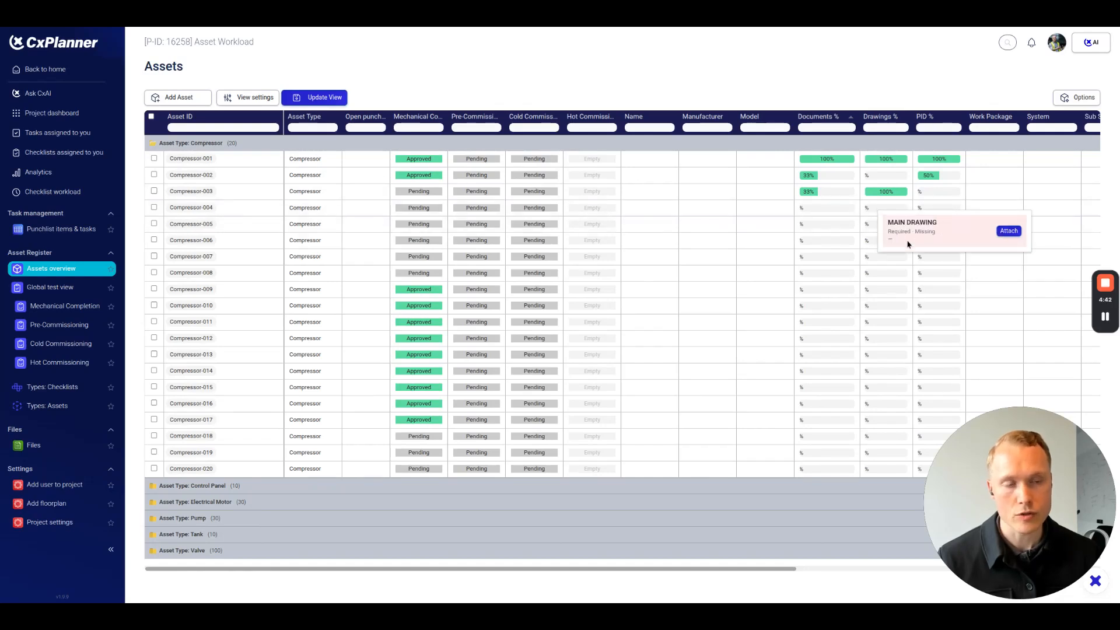
pyautogui.moveTo(832, 209)
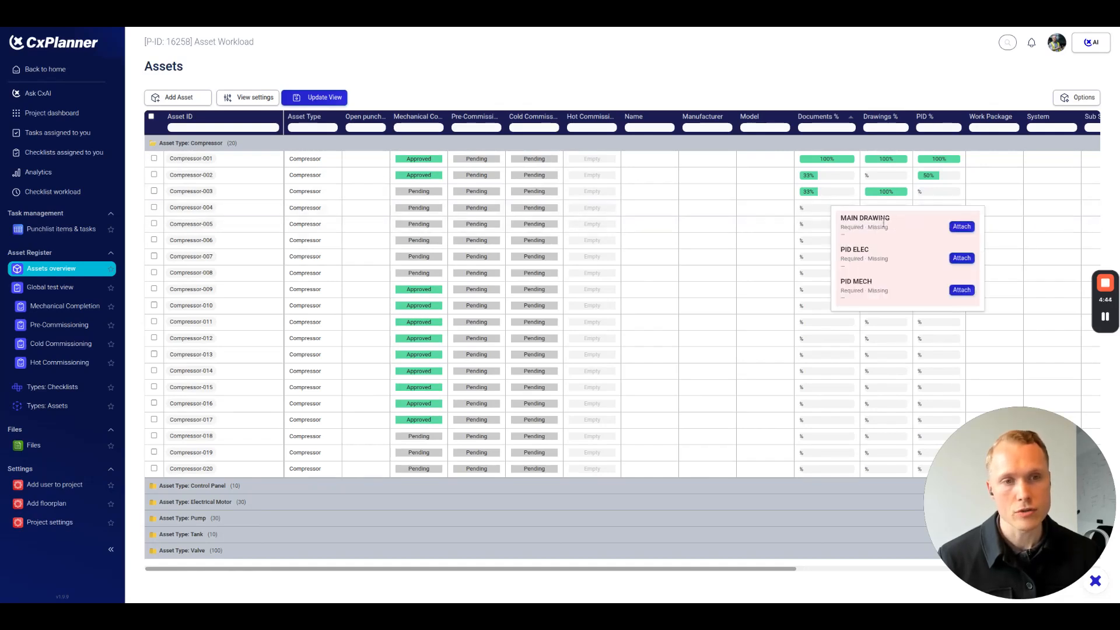
pyautogui.click(962, 259)
pyautogui.click(321, 184)
pyautogui.click(436, 170)
pyautogui.click(825, 165)
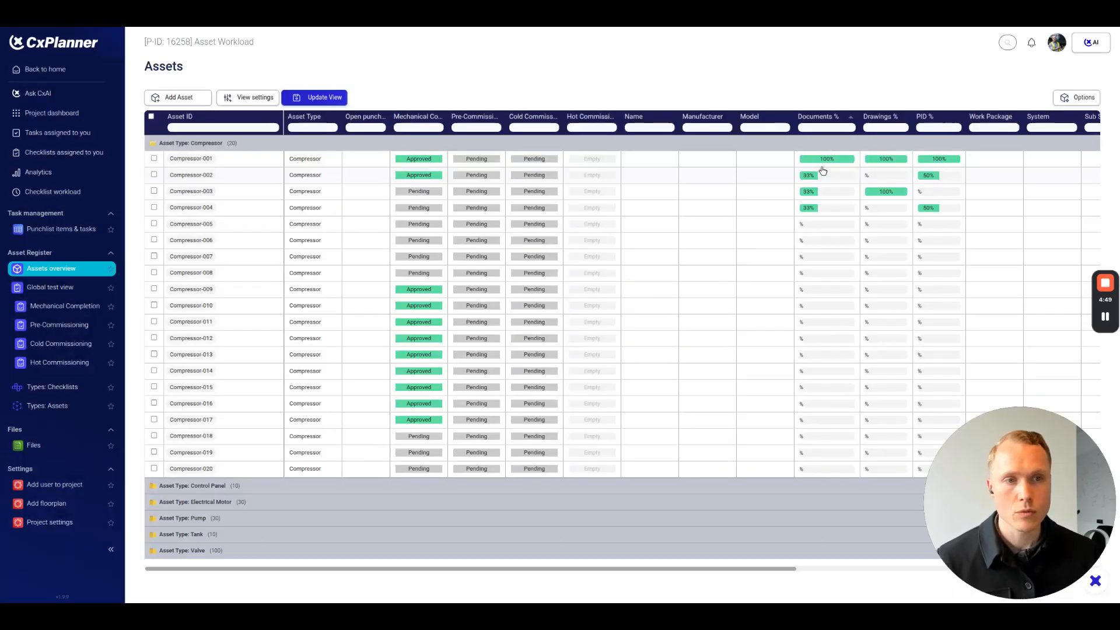
pyautogui.click(884, 93)
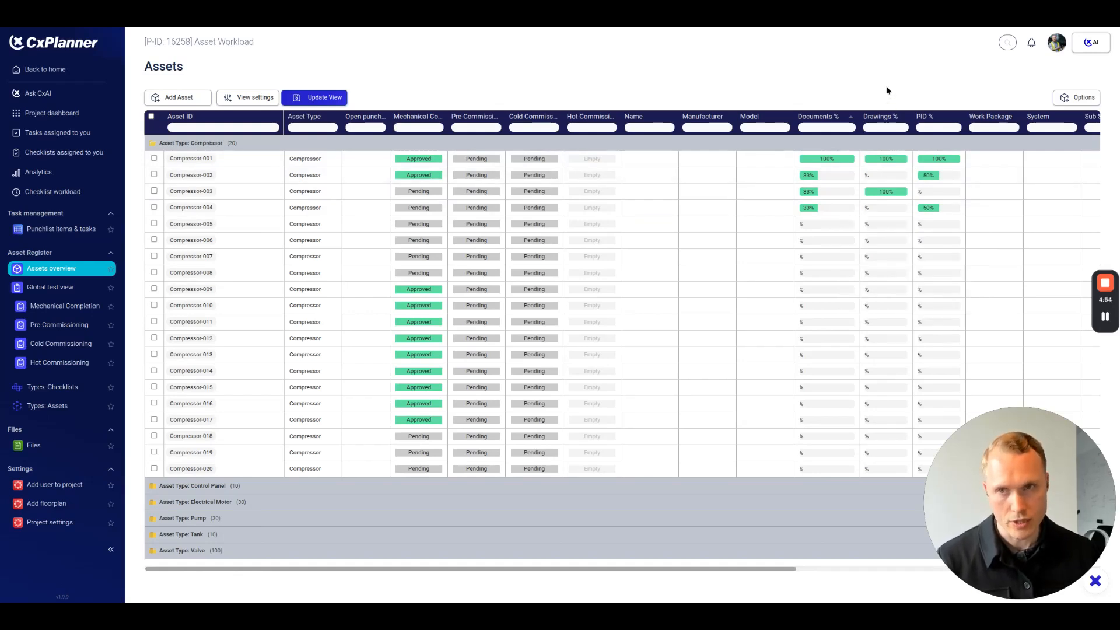
# - Bulk-assign 1100-PD-100 REV 0.pdf from F03 Detailed drawings as MAIN DRAWING for Compressor-005 through Compressor-008, and clear the asset selection
pyautogui.click(154, 223)
pyautogui.keyDown('shift'); pyautogui.click(154, 272); pyautogui.keyUp('shift')
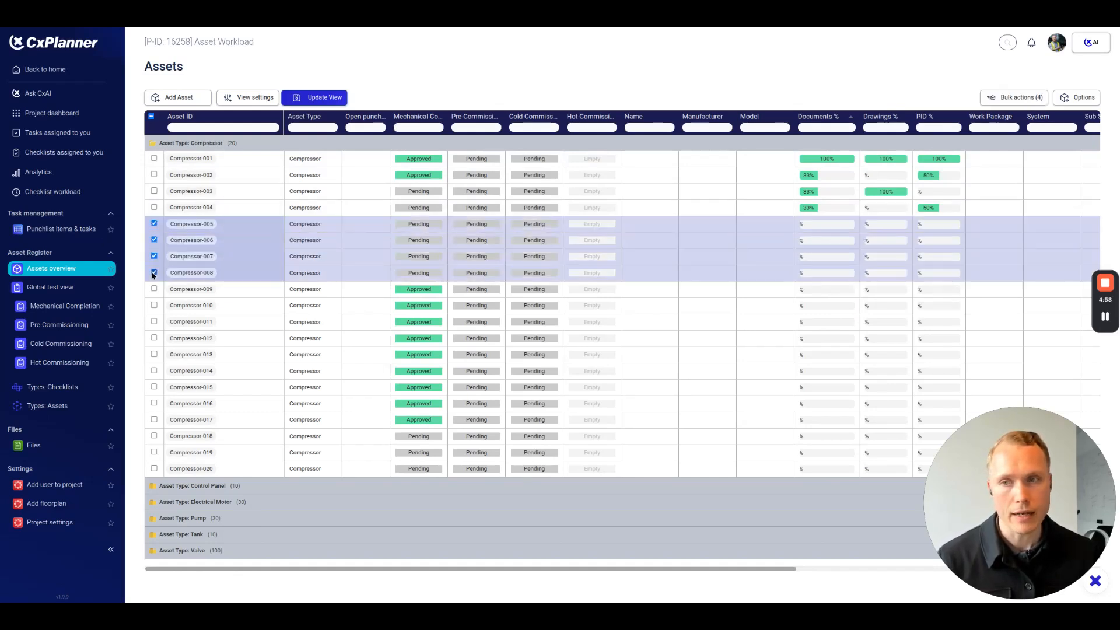
pyautogui.click(995, 106)
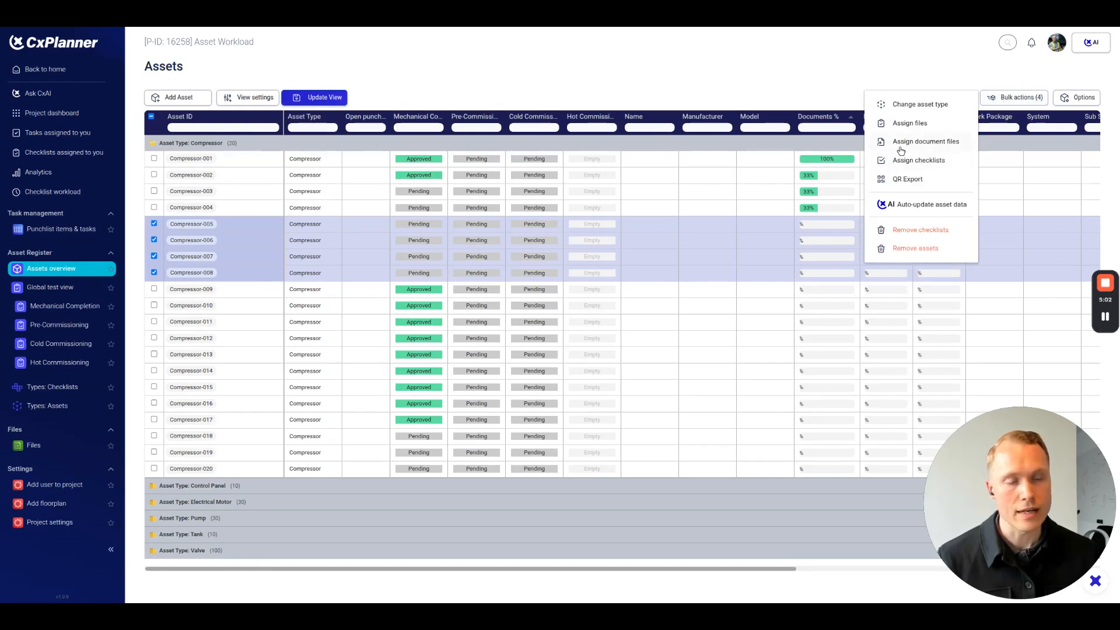
pyautogui.click(920, 142)
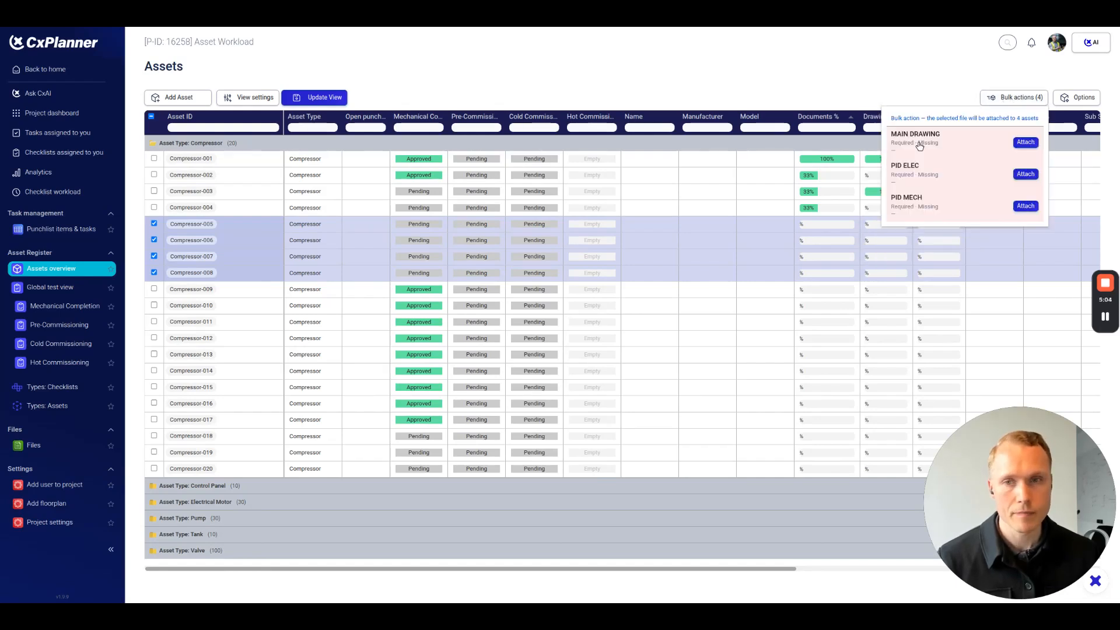
pyautogui.click(1022, 144)
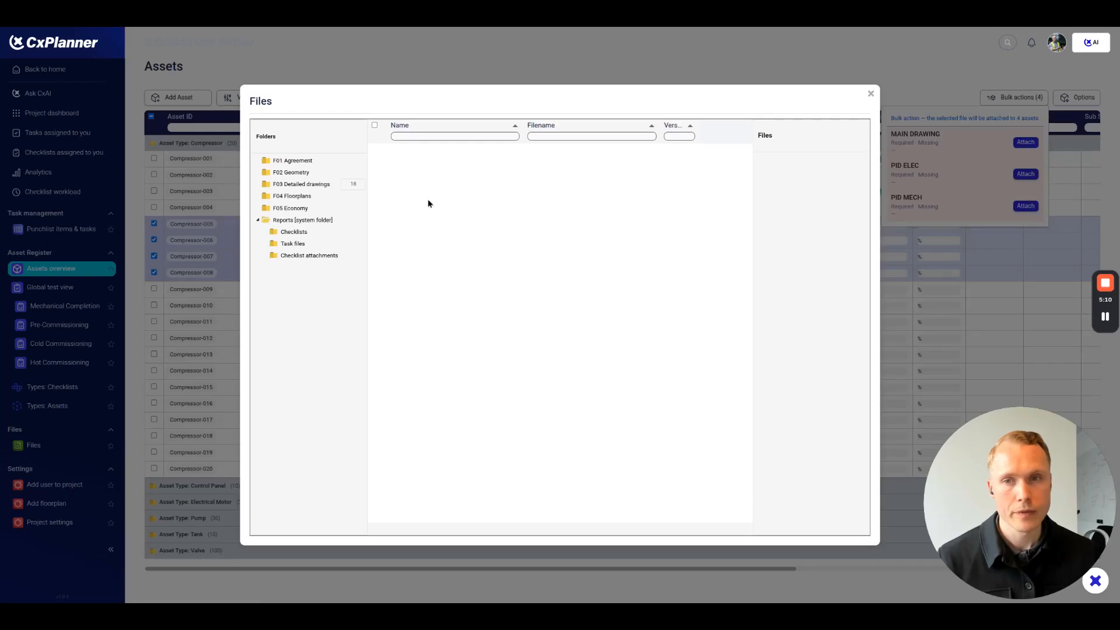
pyautogui.click(289, 184)
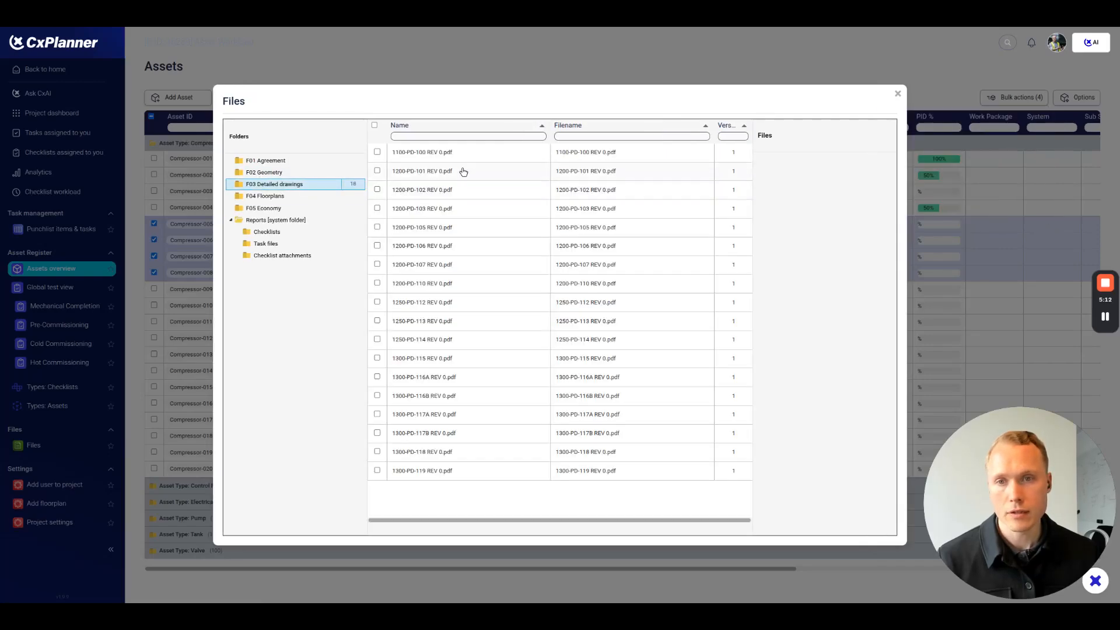
pyautogui.click(487, 153)
pyautogui.click(811, 165)
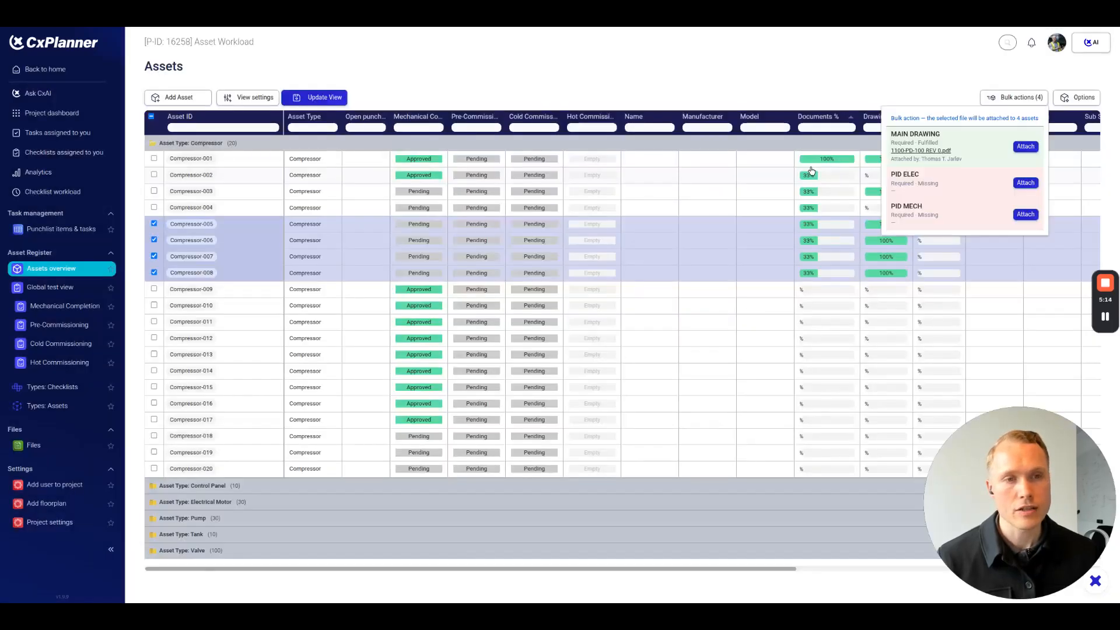
pyautogui.click(822, 92)
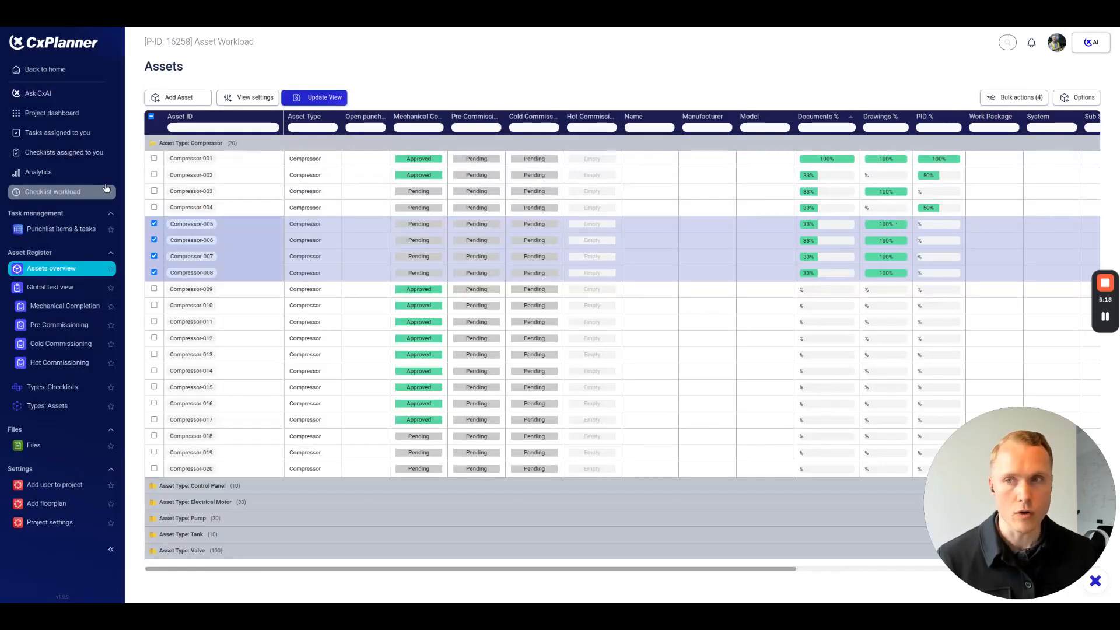
pyautogui.click(151, 118)
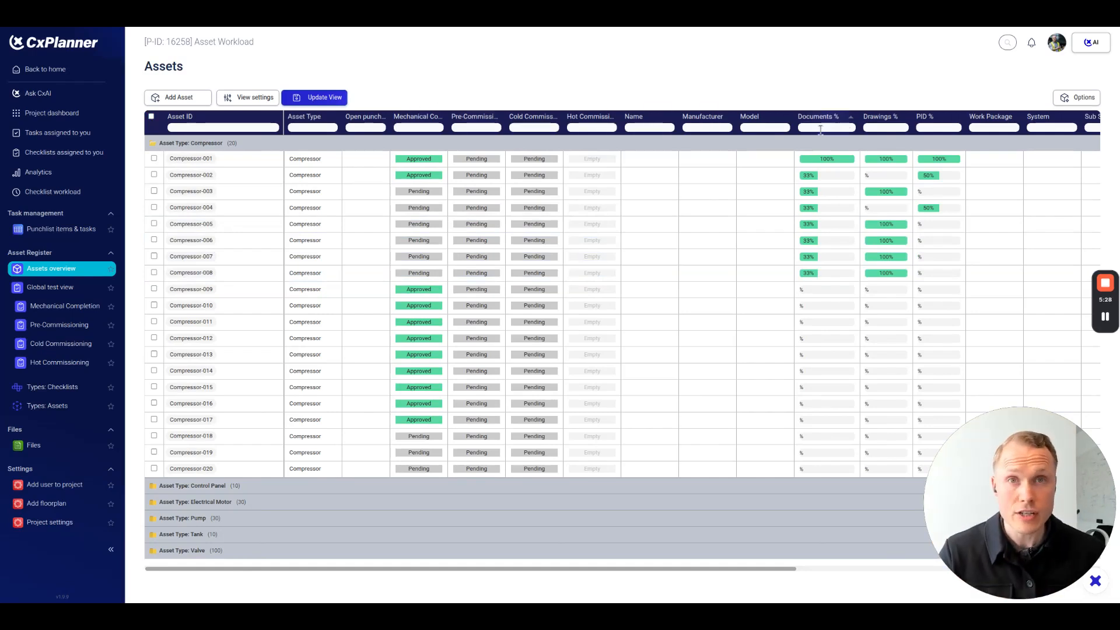
# - Move the Documents %, Drawings % and PID % columns, in that order, before Mechanical Completion and save the change to the DOCUMENT MATRIX view
pyautogui.moveTo(833, 119); pyautogui.dragTo(401, 132)
pyautogui.moveTo(879, 120); pyautogui.dragTo(374, 141)
pyautogui.moveTo(930, 117); pyautogui.dragTo(552, 125)
pyautogui.click(315, 97)
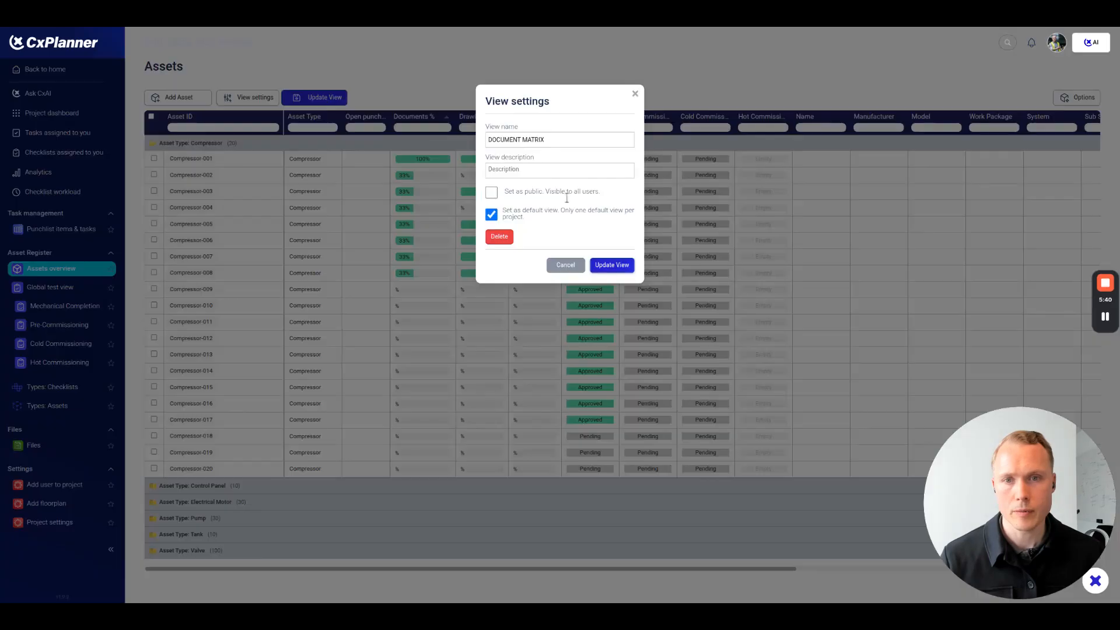
pyautogui.click(612, 265)
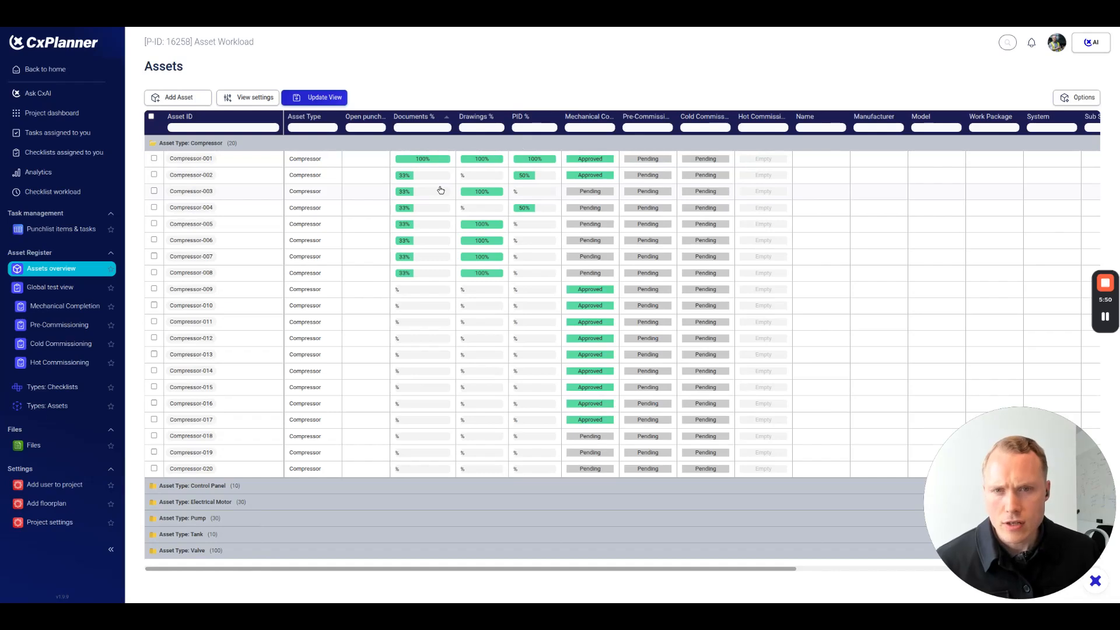
# - Attach 1200-PD-110 REV 0.pdf from F03 Detailed drawings to Compressor-002's PID MECH requirement, and return to the expanded Compressor group in the assets overview
pyautogui.click(187, 178)
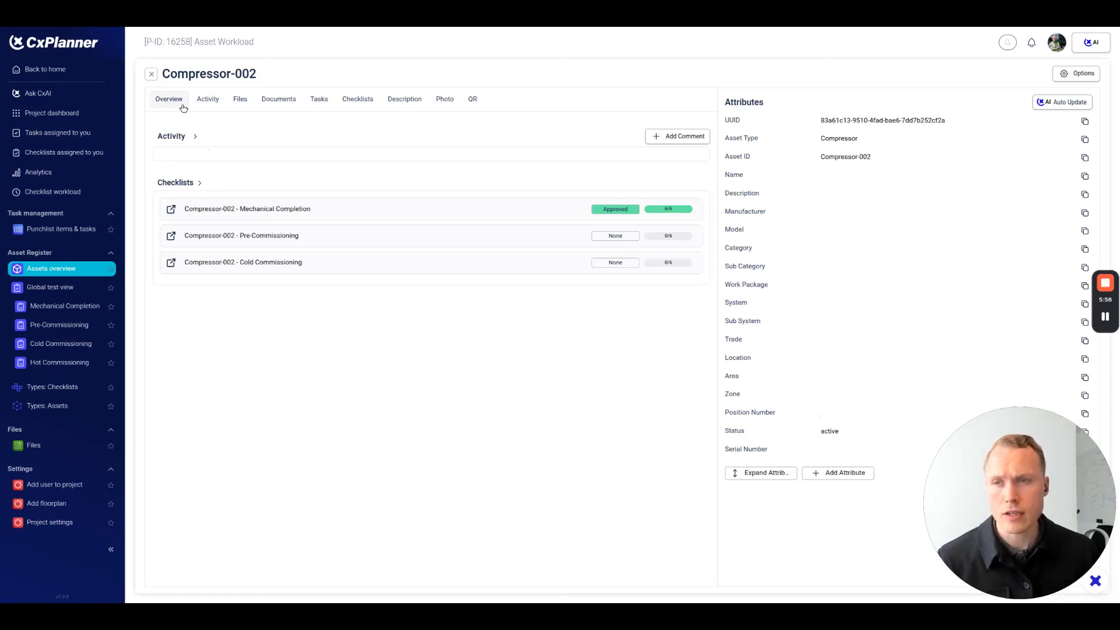
pyautogui.click(275, 109)
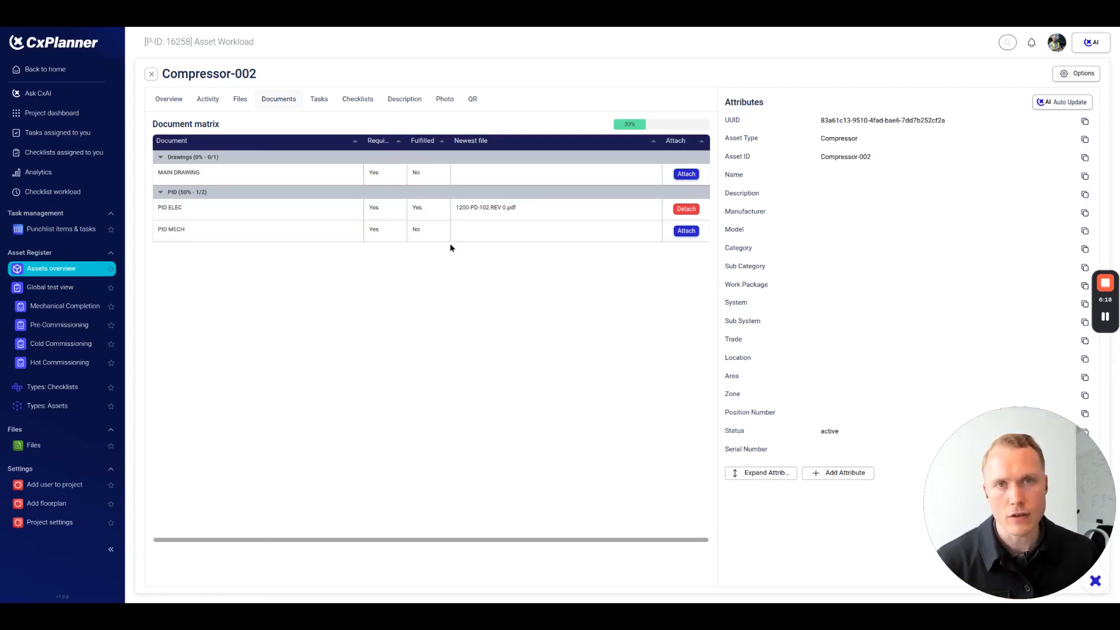
pyautogui.click(687, 231)
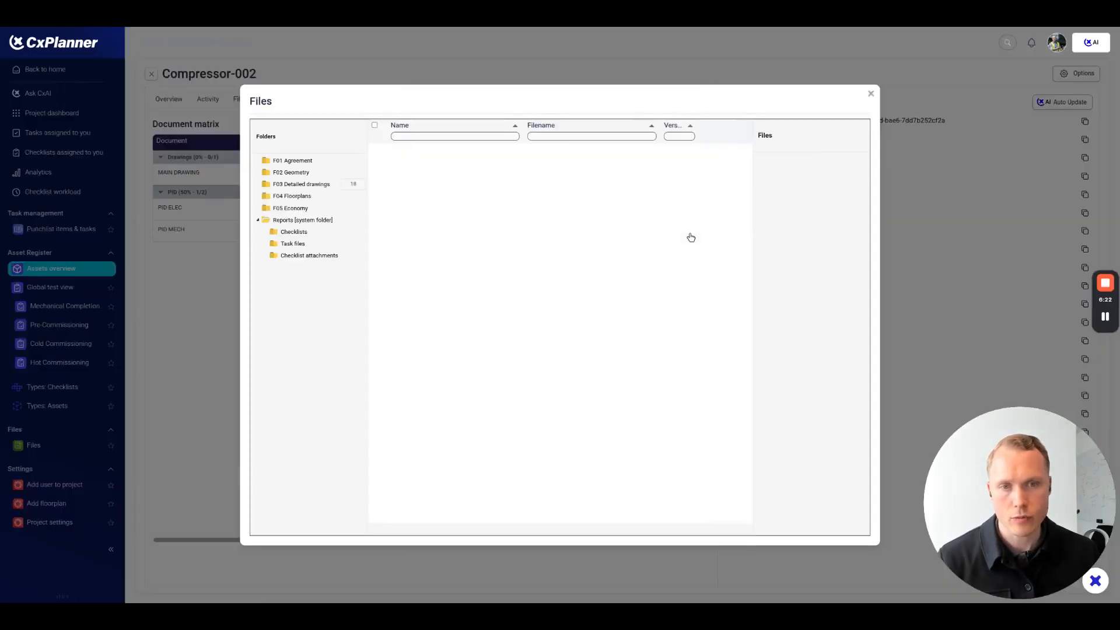
pyautogui.click(330, 184)
pyautogui.click(425, 283)
pyautogui.click(796, 170)
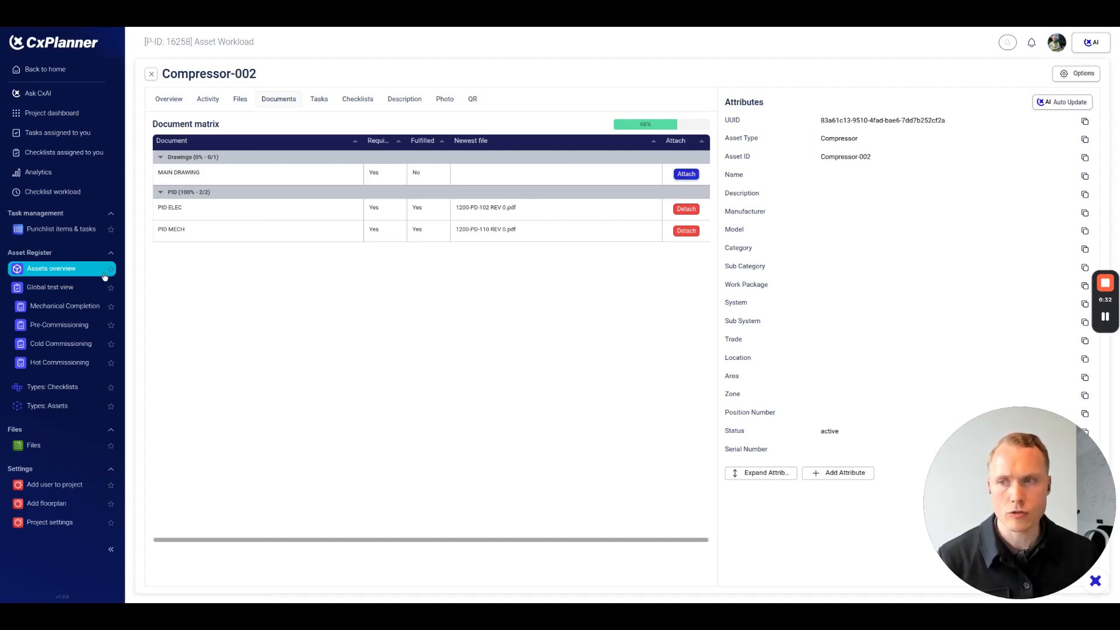
pyautogui.click(69, 272)
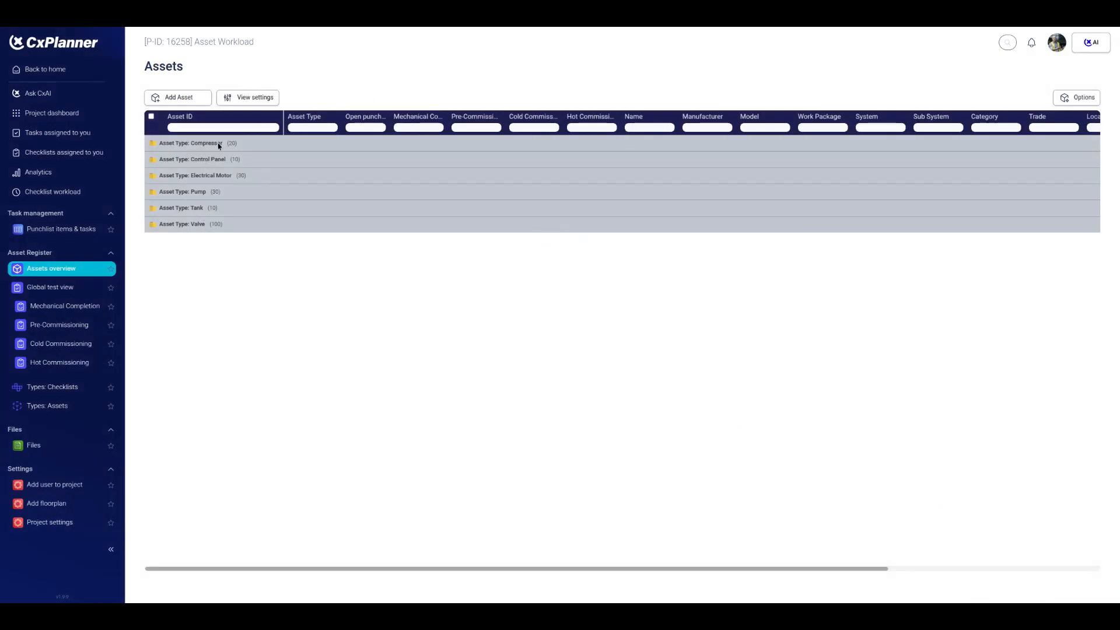
pyautogui.click(218, 144)
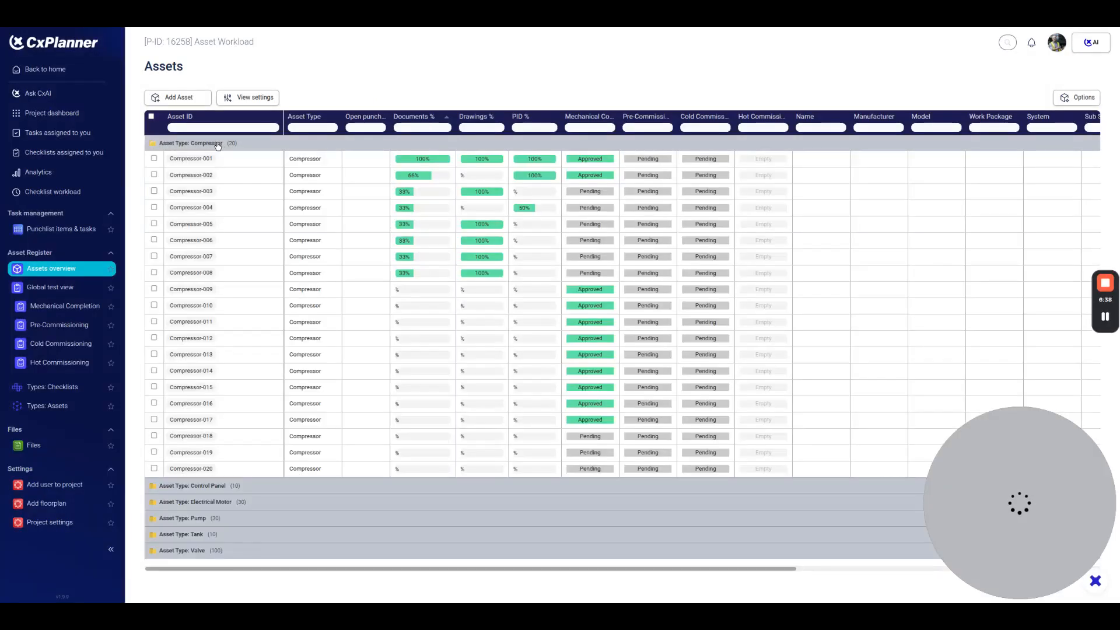